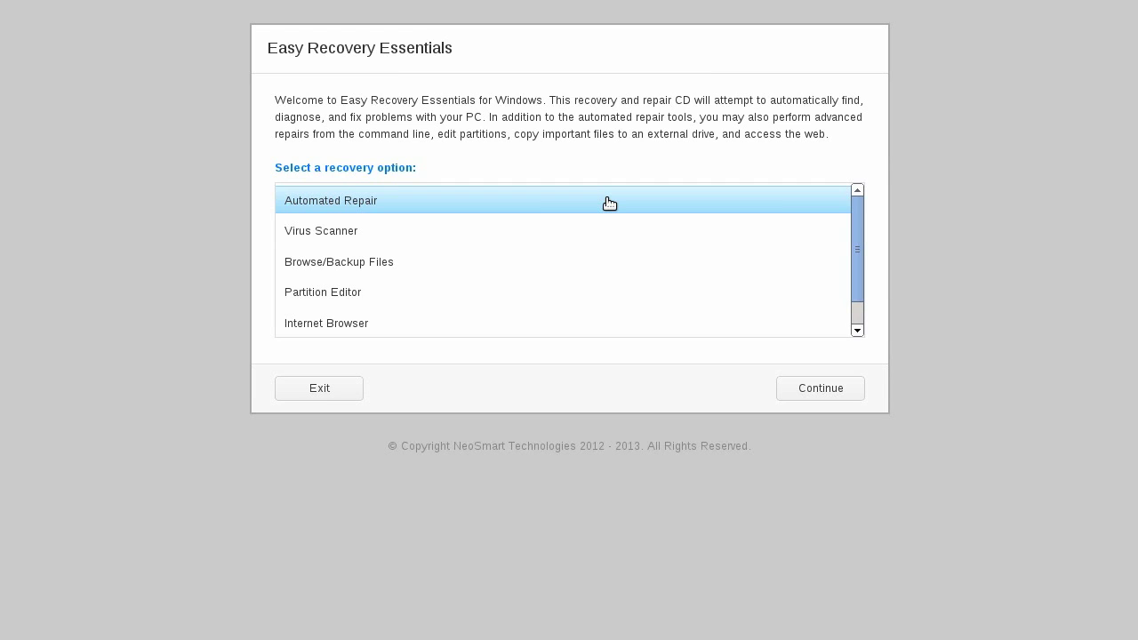
# - Run an Automated Repair on Windows 8 64-Bit Edition (C:) and return to the recovery options
pyautogui.click(809, 389)
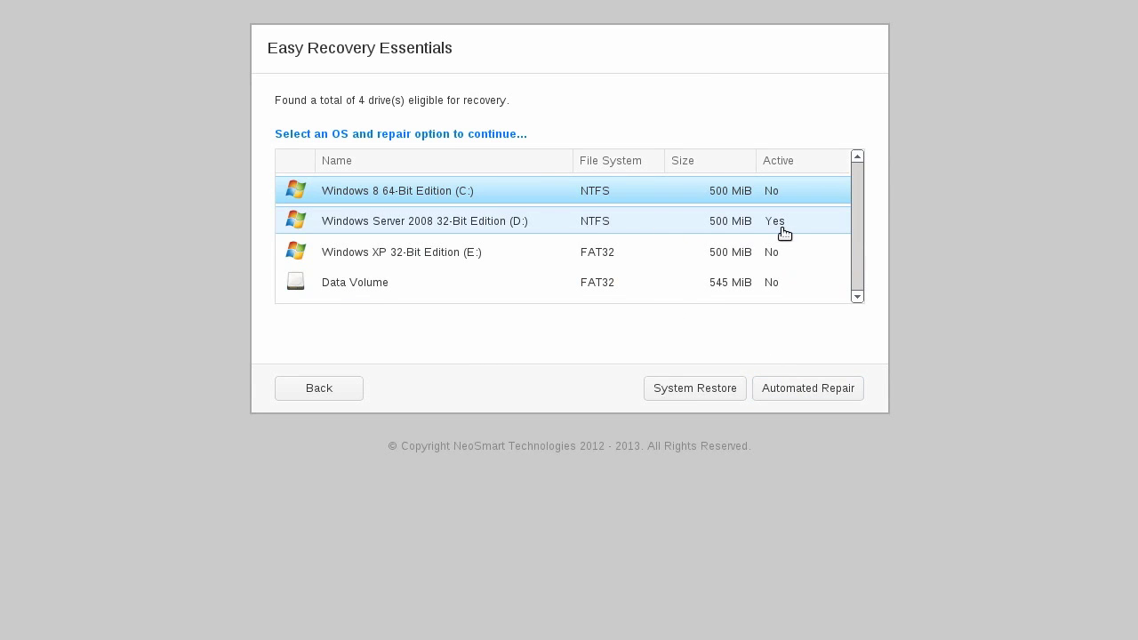
pyautogui.click(795, 391)
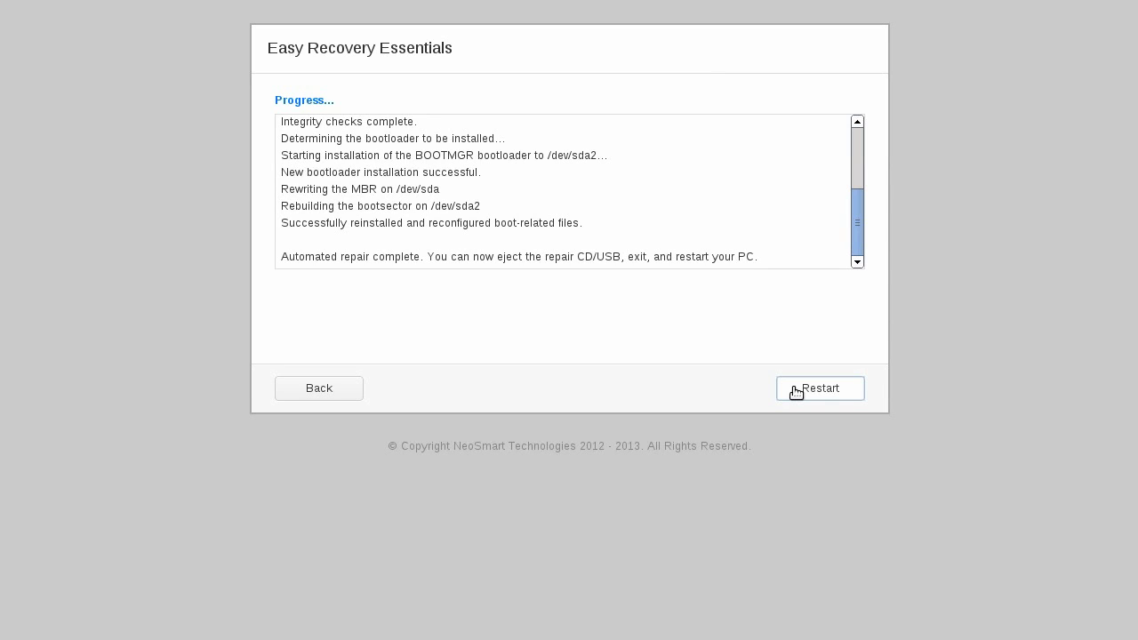
pyautogui.click(311, 396)
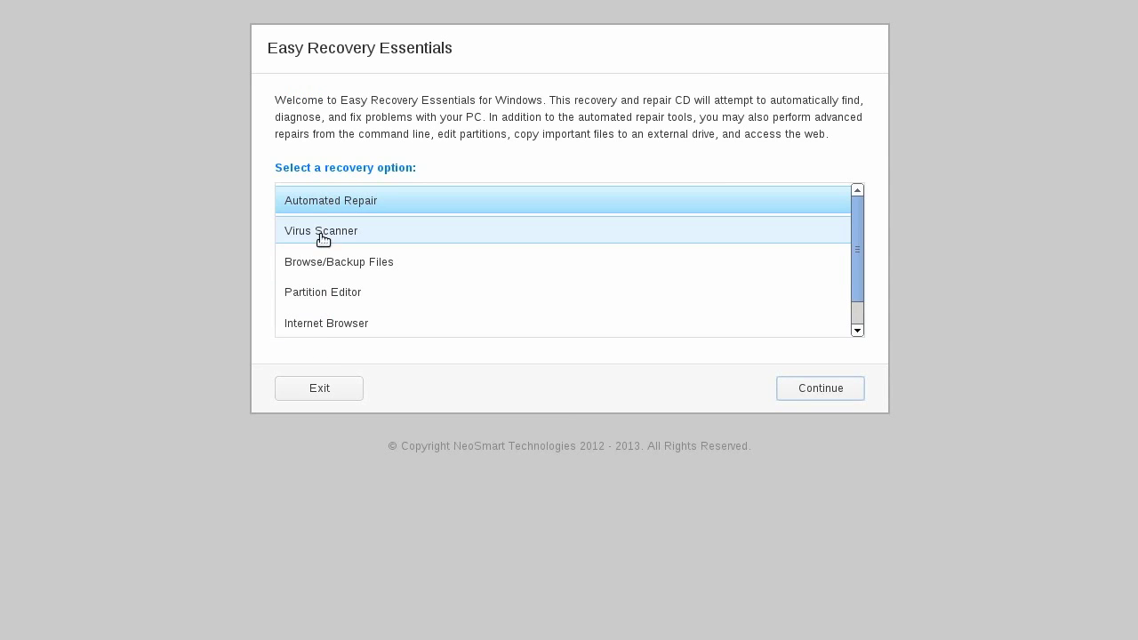
# - Restore Windows 8 64-Bit Edition (C:) to the 11:39 pm - April 26, 2012 System Restore snapshot and return to the recovery options
pyautogui.click(799, 389)
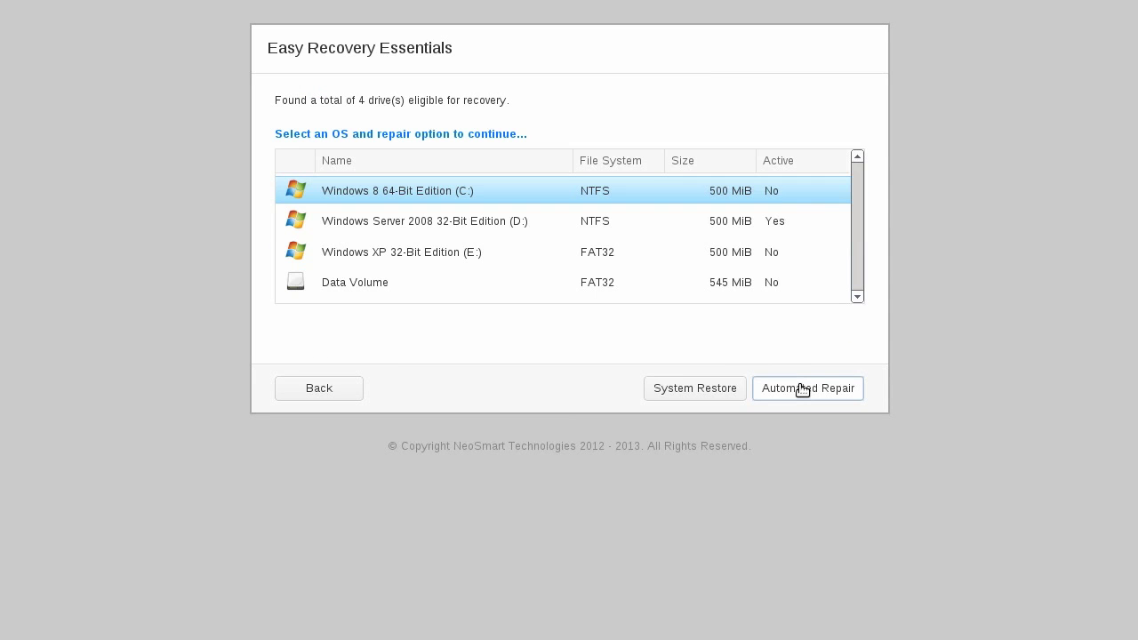
pyautogui.click(682, 397)
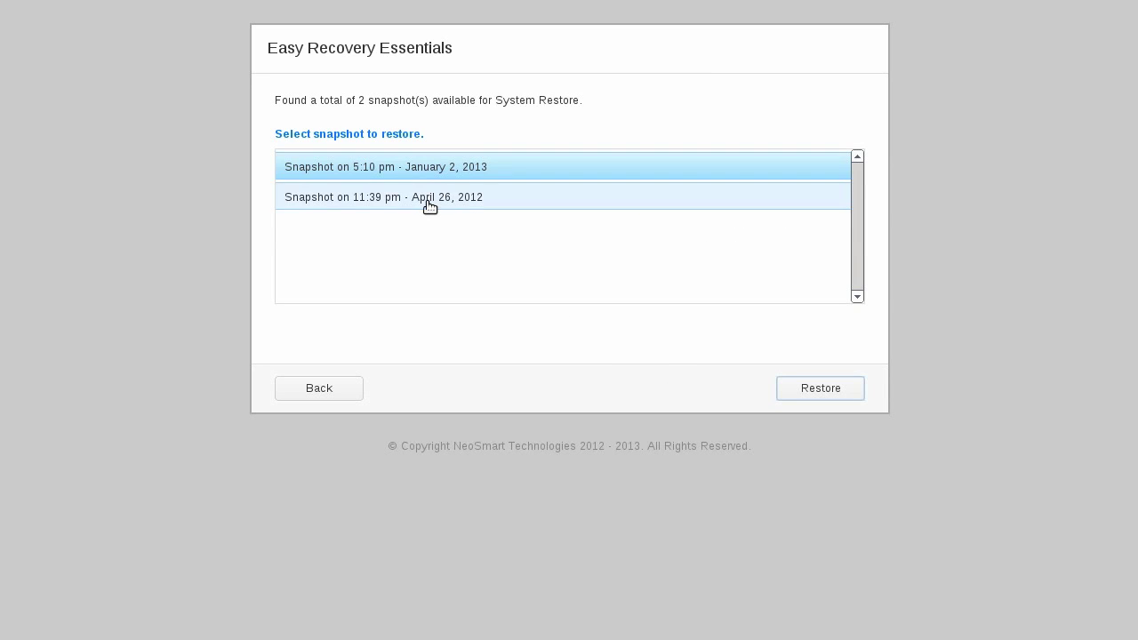
pyautogui.click(430, 204)
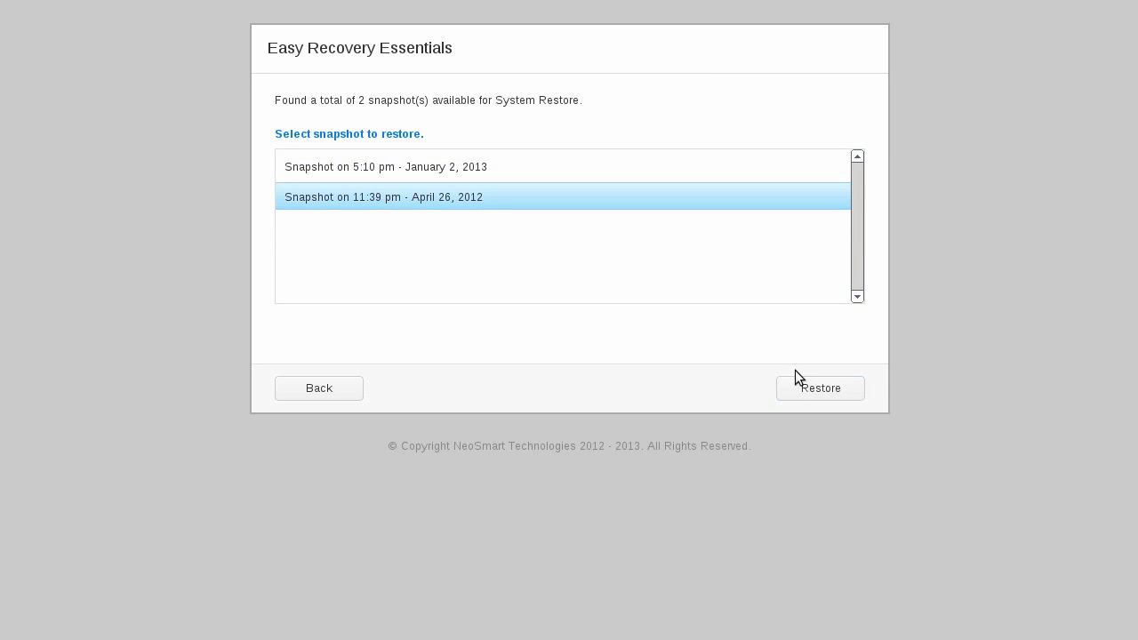
pyautogui.click(815, 389)
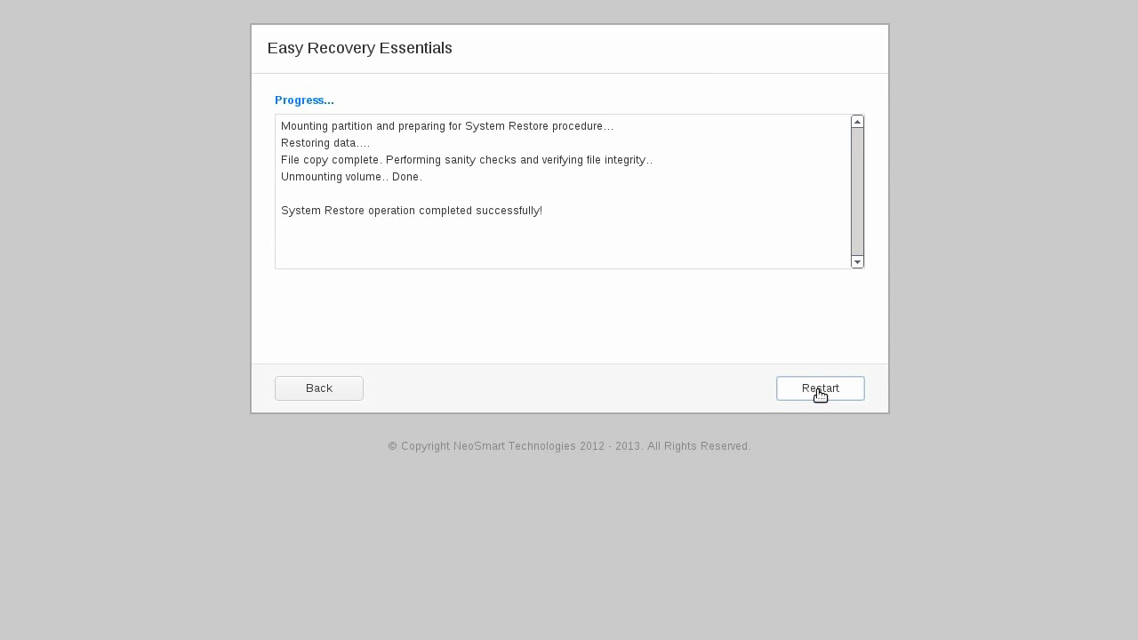
pyautogui.click(340, 387)
# - Run the Virus Scanner on Windows 8 64-Bit Edition (C:) and return to the recovery options
pyautogui.click(329, 232)
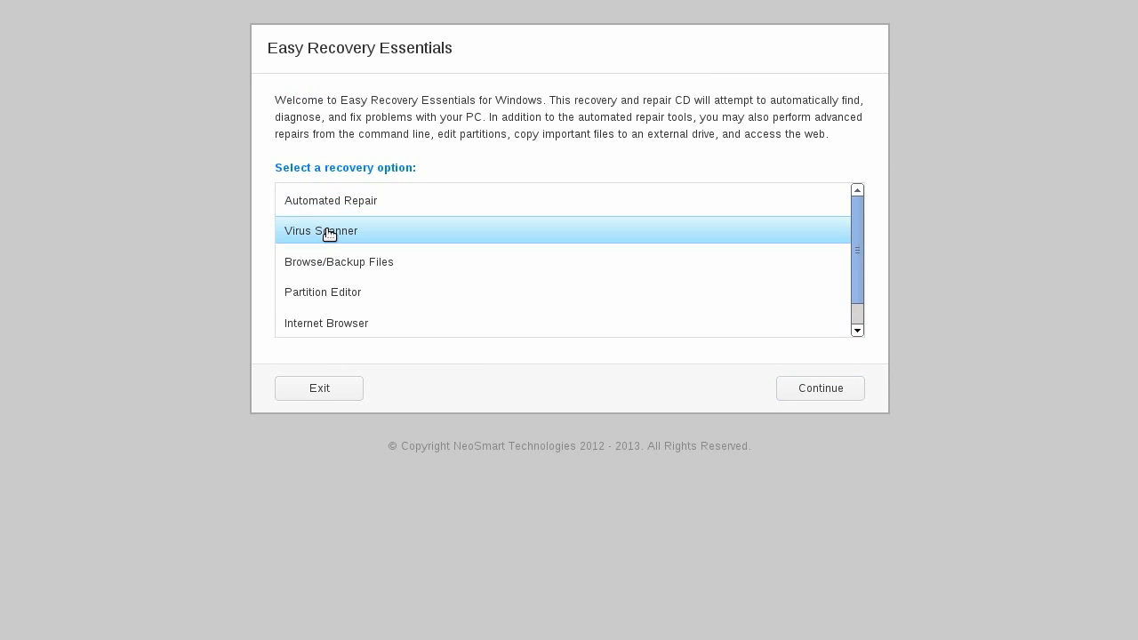
pyautogui.click(819, 388)
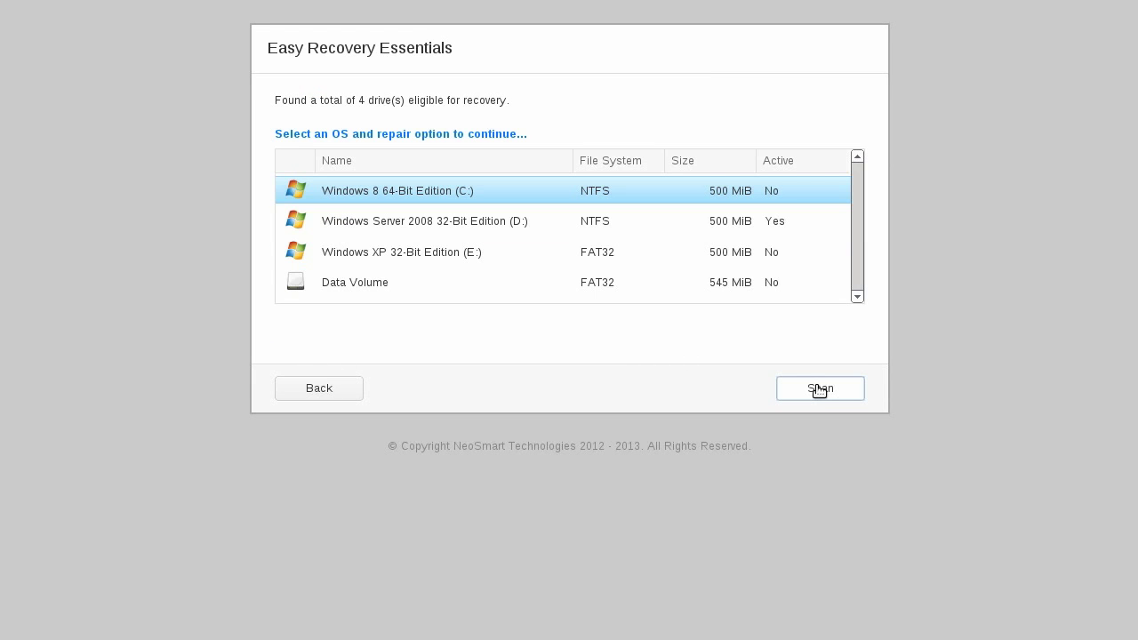
pyautogui.click(818, 388)
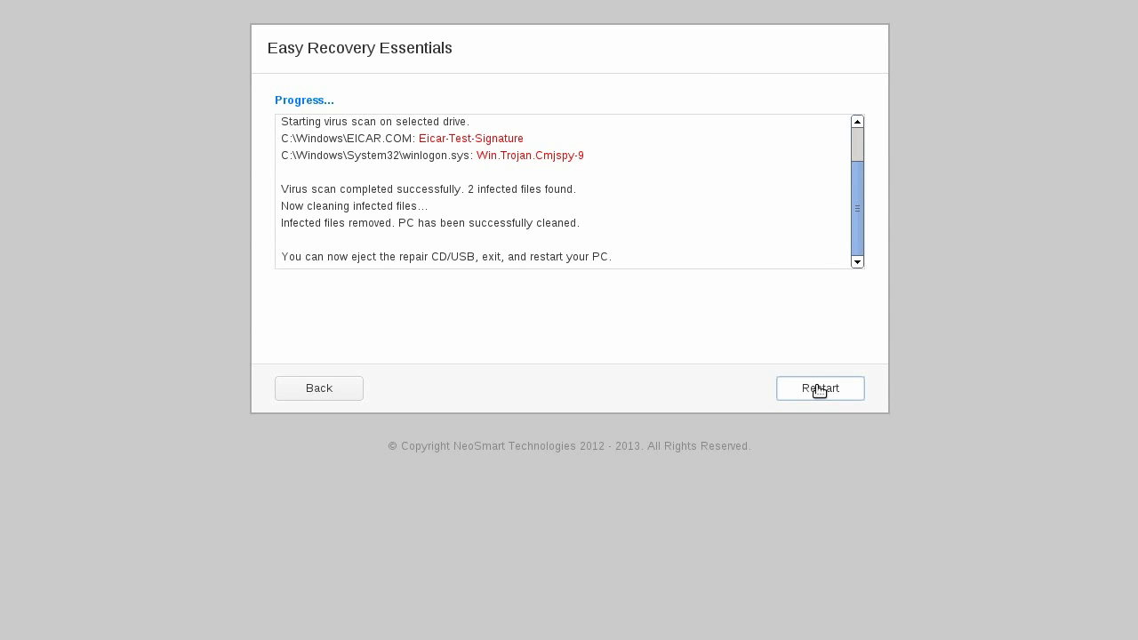
pyautogui.click(335, 397)
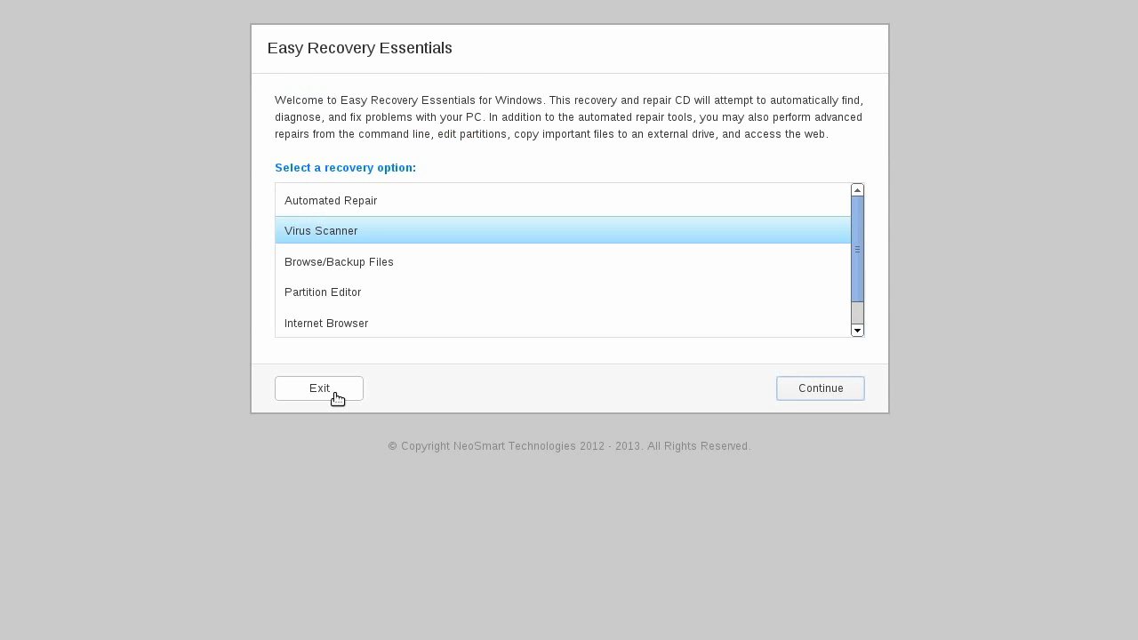
# - Open Browse/Backup Files and go to the user's My Documents folder on the Windows 7 volume
pyautogui.click(318, 271)
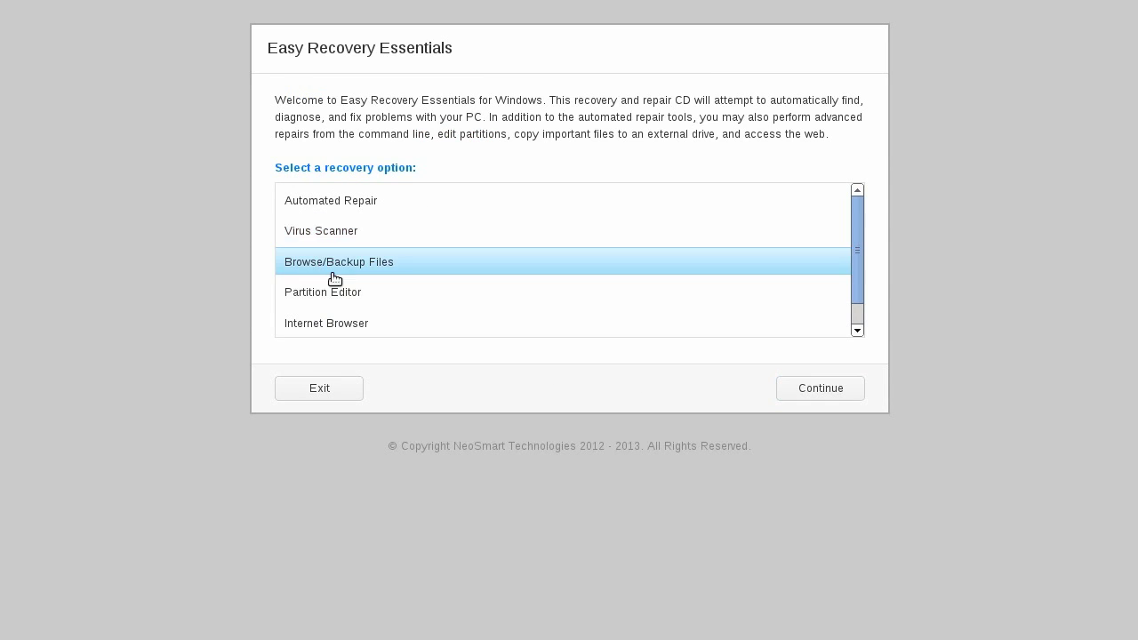
pyautogui.click(802, 389)
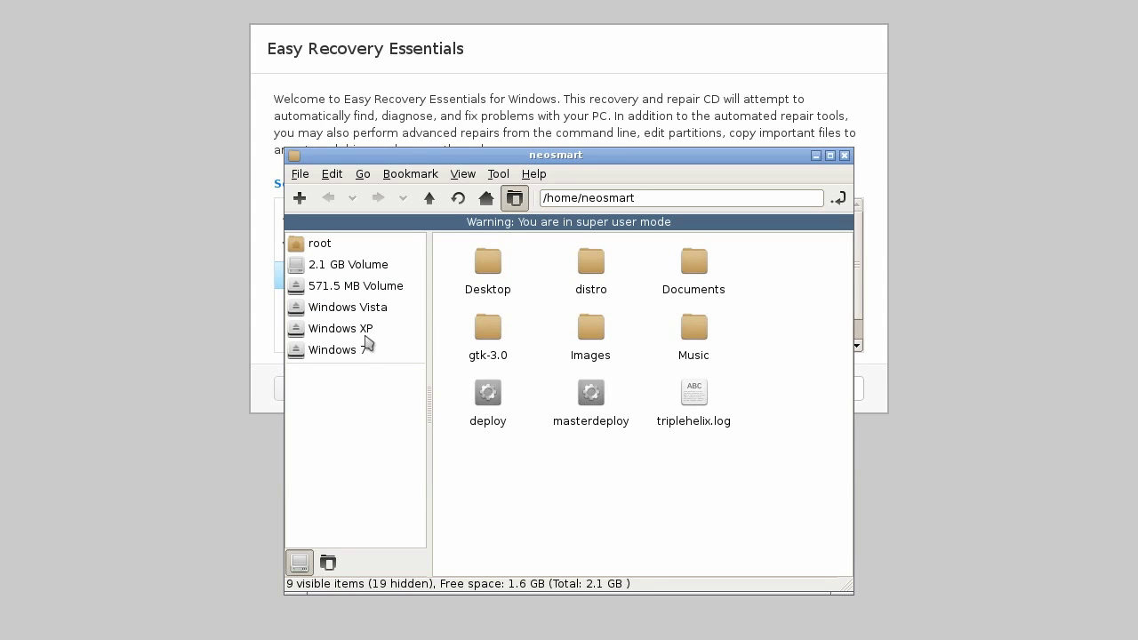
pyautogui.click(345, 352)
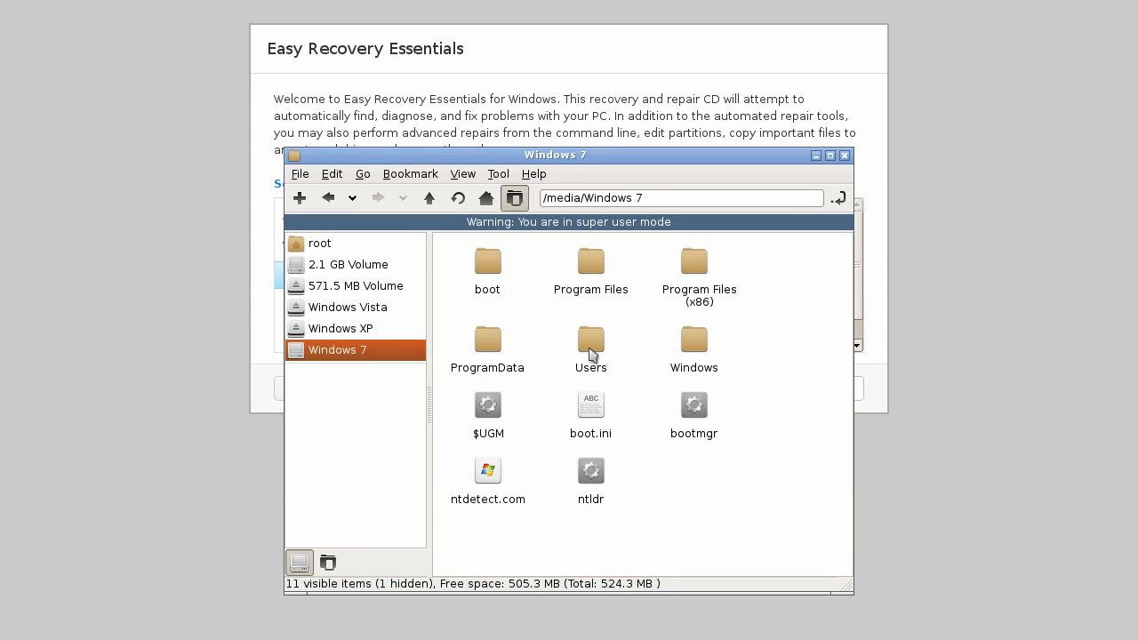
pyautogui.doubleClick(589, 350)
pyautogui.doubleClick(589, 263)
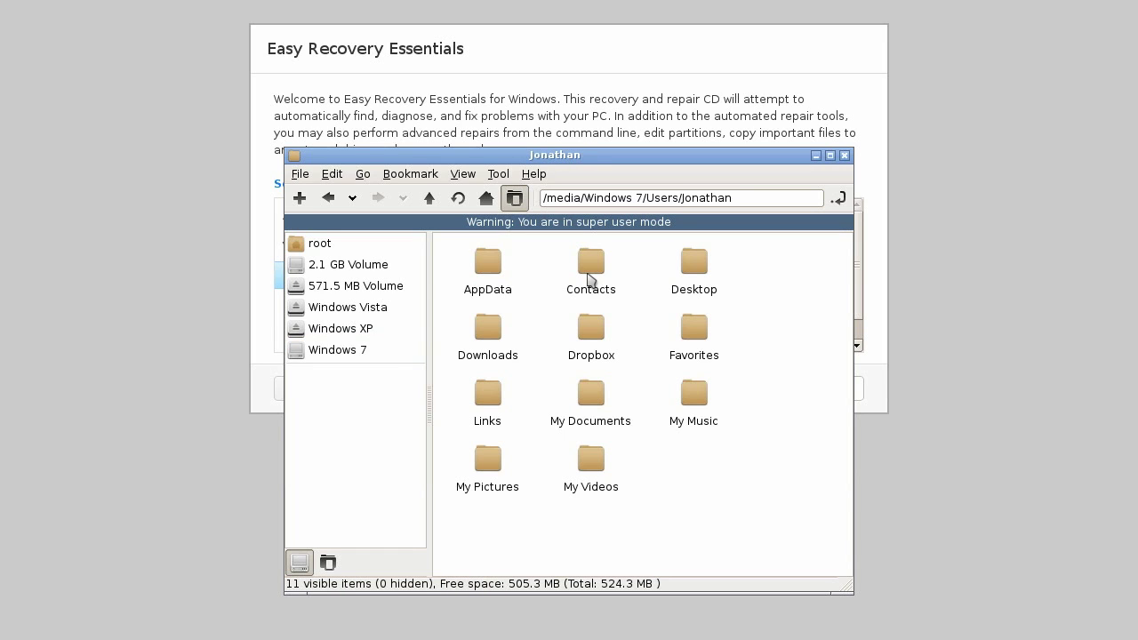
pyautogui.doubleClick(593, 401)
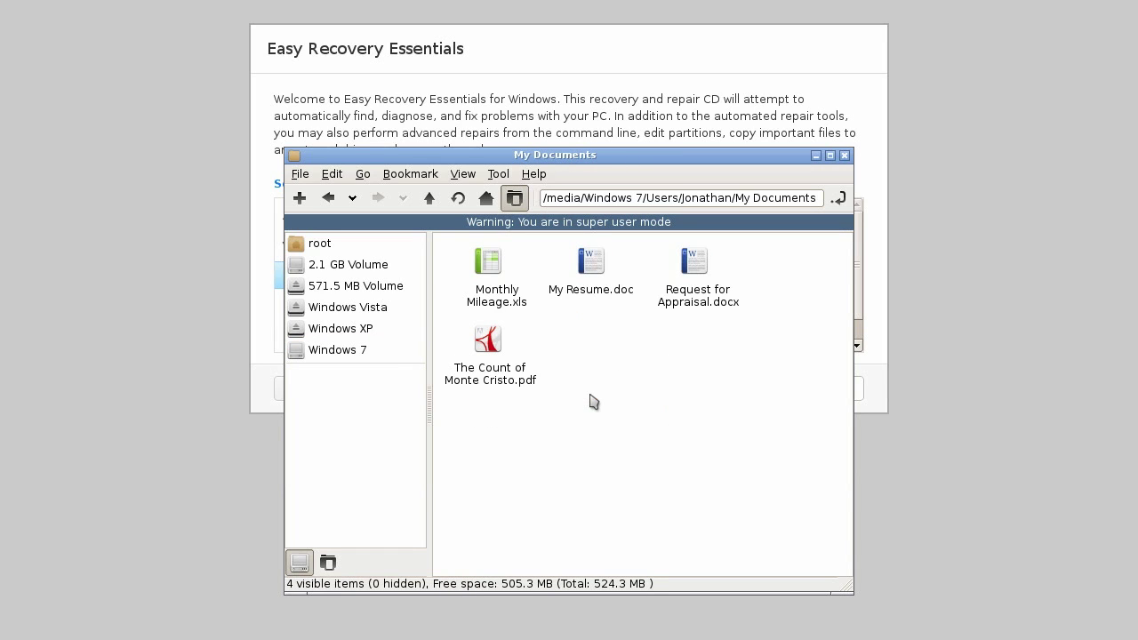
# - Copy all the files in the My Documents folder
pyautogui.moveTo(785, 424); pyautogui.dragTo(488, 261)
pyautogui.rightClick(488, 260)
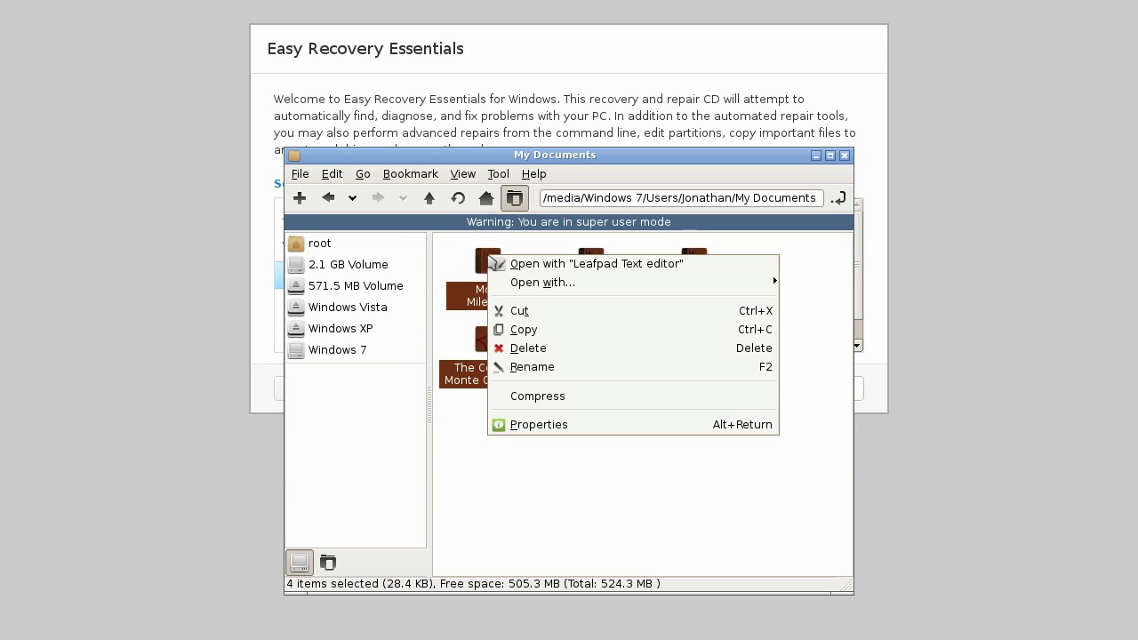
pyautogui.click(524, 328)
pyautogui.click(593, 467)
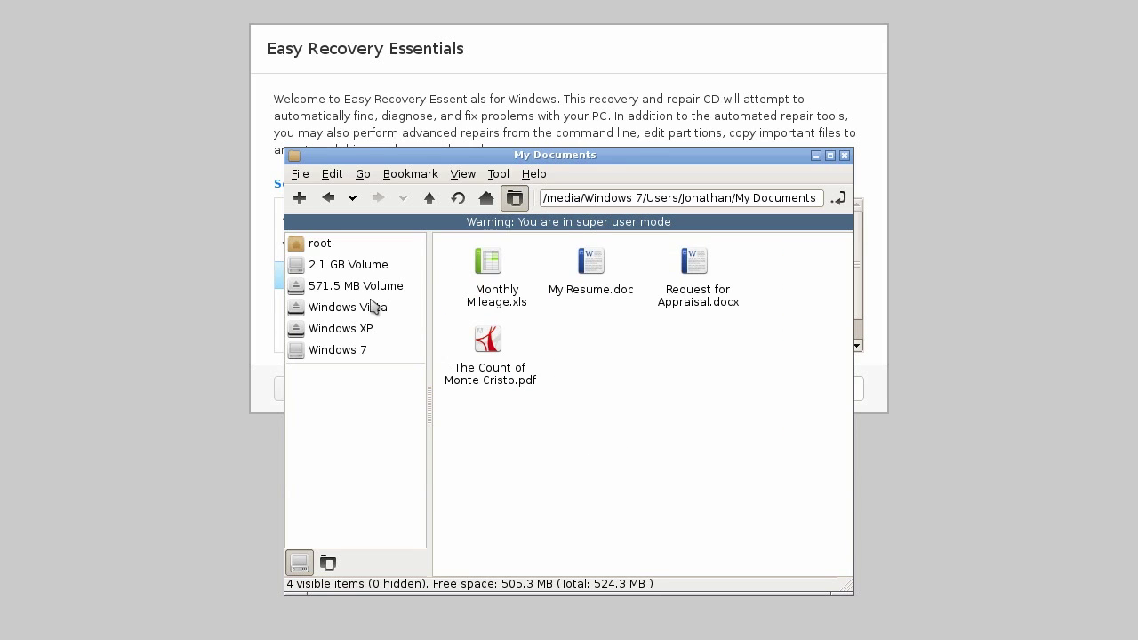
# - Create a folder on the 571.5 MB Volume, named with the account owner's first name followed by "'s Backup"
pyautogui.click(345, 293)
pyautogui.rightClick(492, 306)
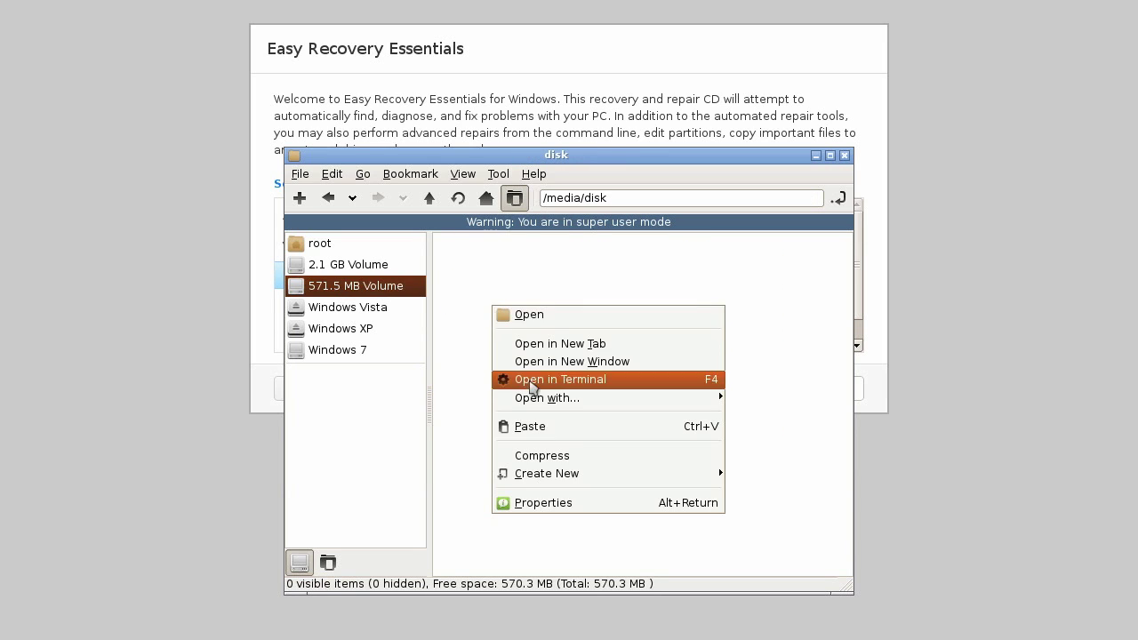
pyautogui.moveTo(555, 480)
pyautogui.click(794, 474)
pyautogui.press('BackSpace')
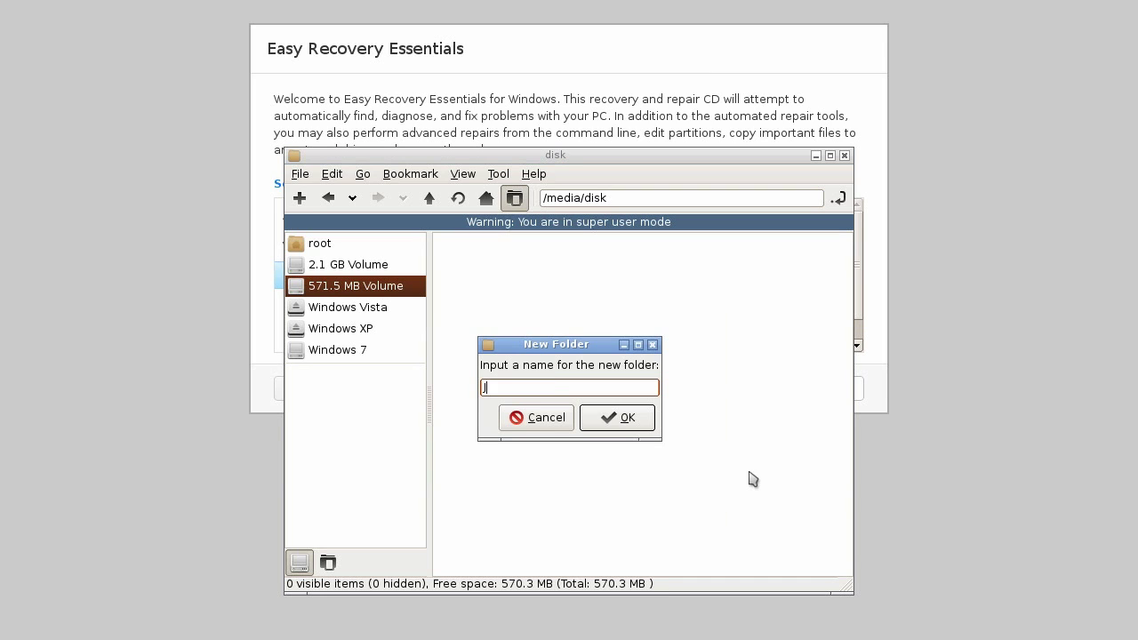
pyautogui.write("Jonathan's Backup")
pyautogui.press('Return')
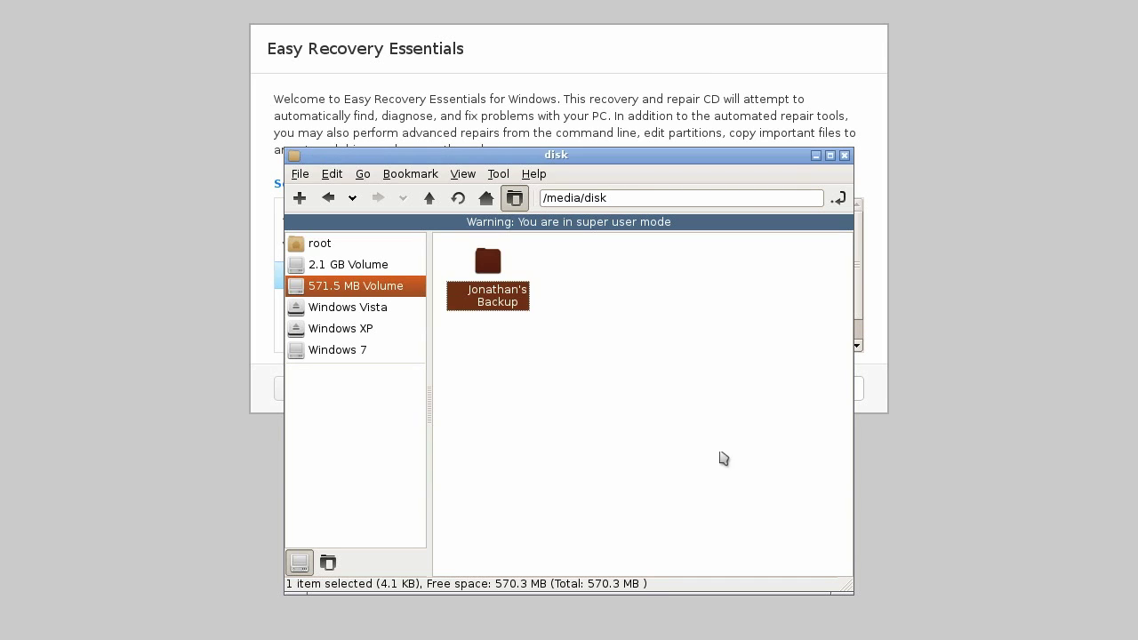
# - Paste the copied documents into the new backup folder
pyautogui.doubleClick(488, 303)
pyautogui.rightClick(486, 300)
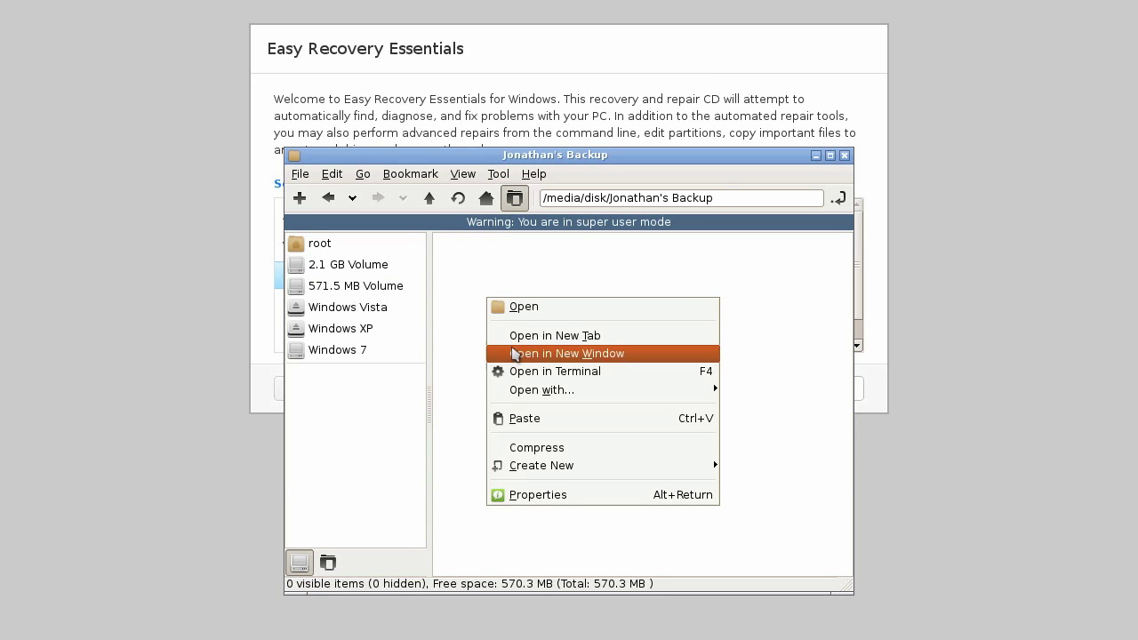
pyautogui.click(518, 421)
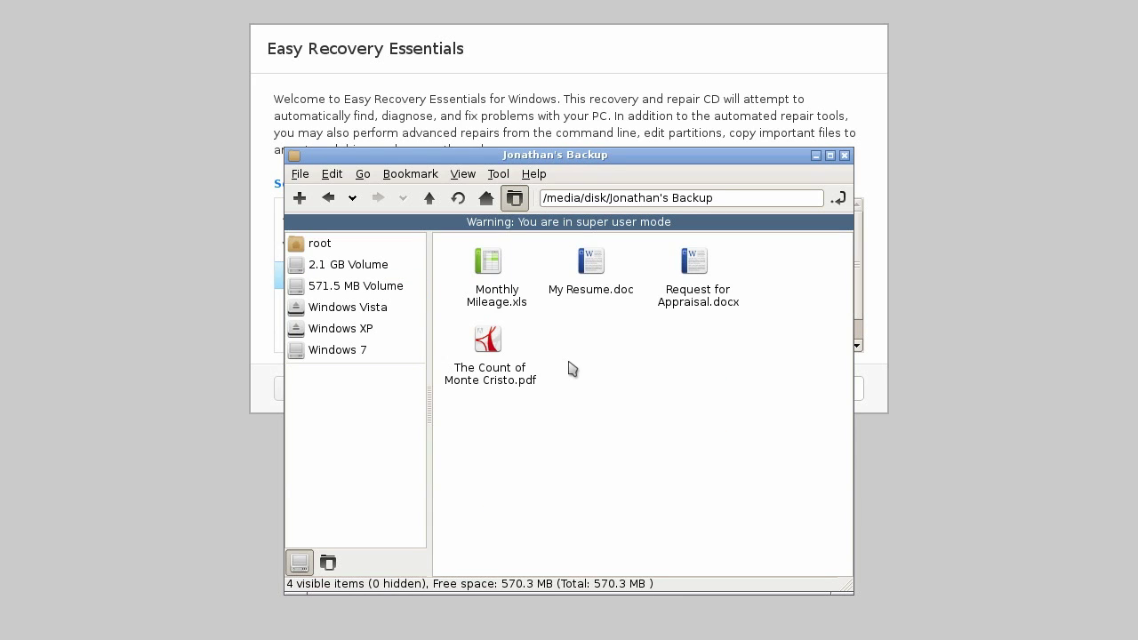
# - Unmount the 571.5 MB Volume's file system and close the file manager
pyautogui.rightClick(400, 291)
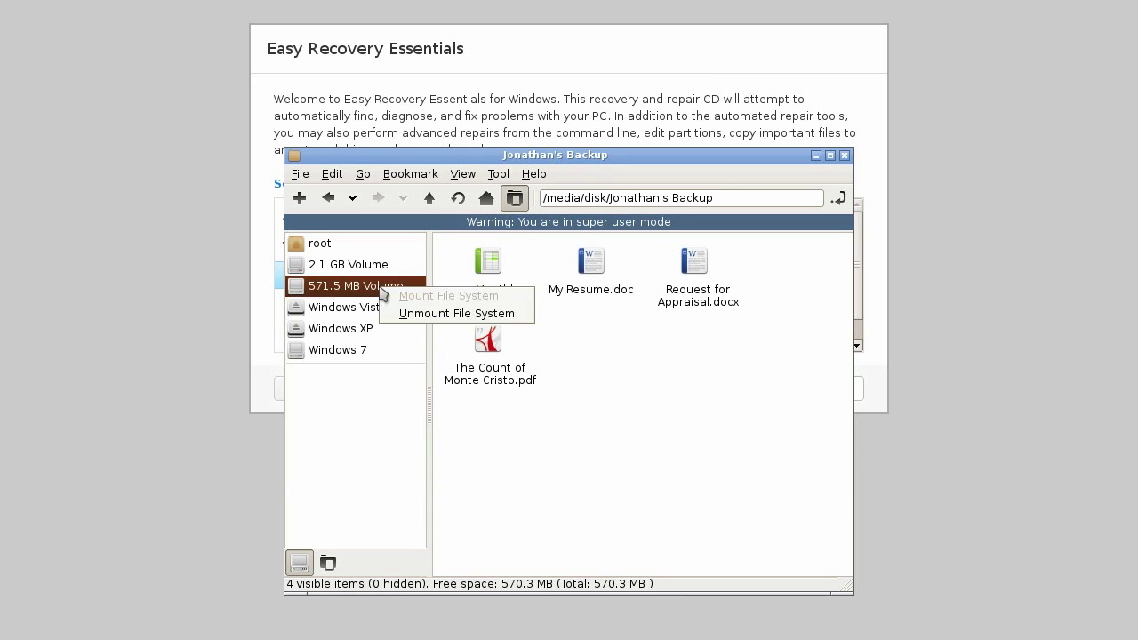
pyautogui.click(420, 313)
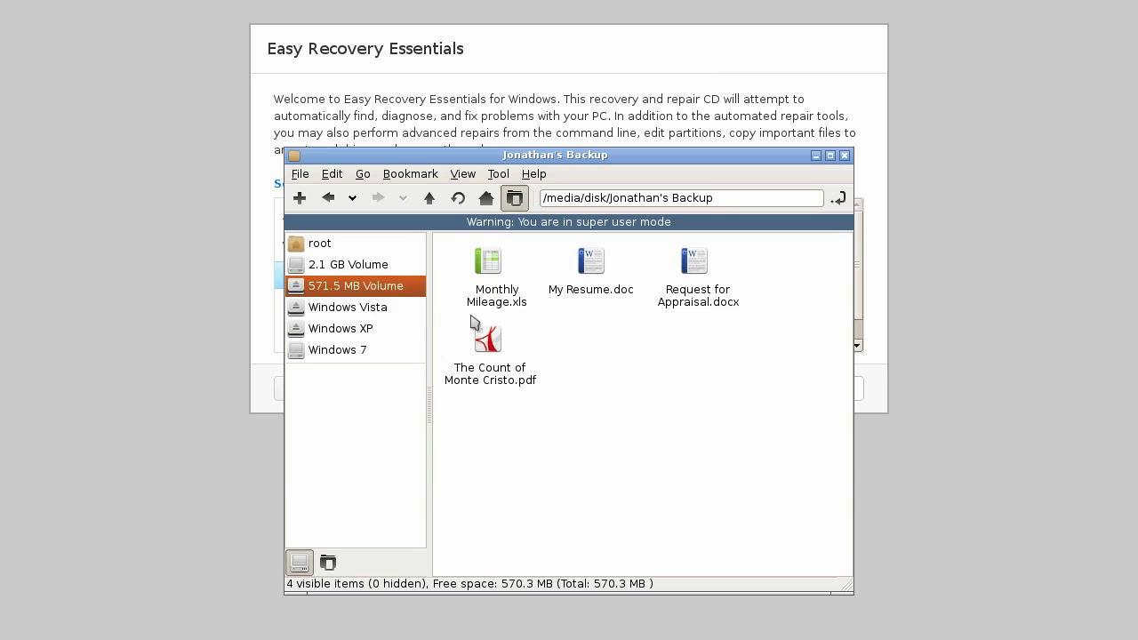
pyautogui.click(845, 156)
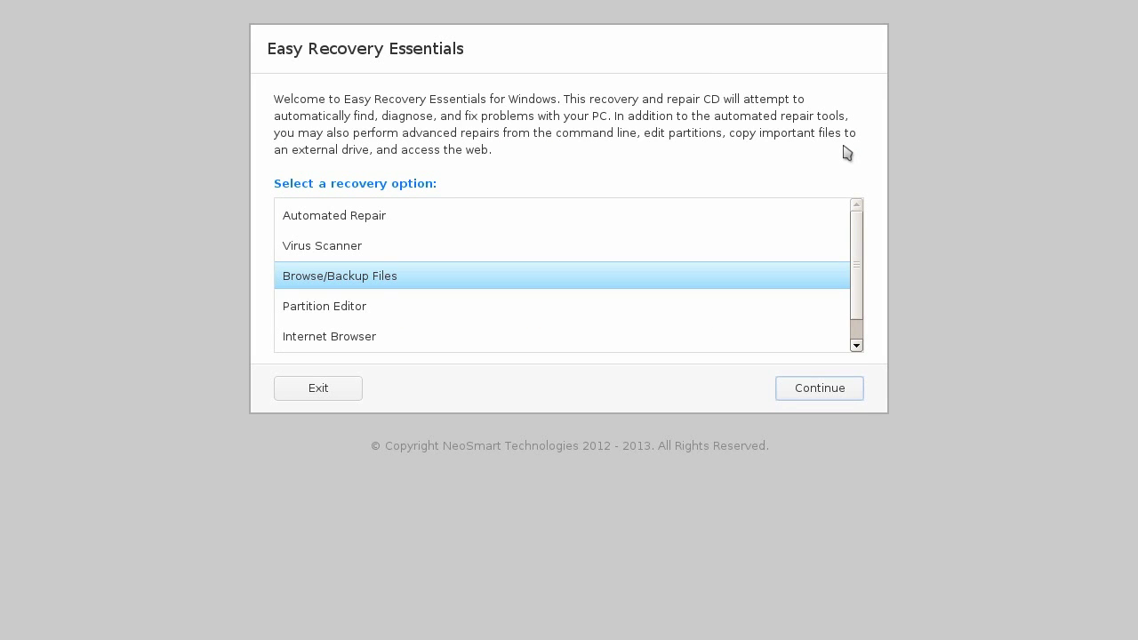
# - Open the Partition Editor and switch to the /dev/hdb drive
pyautogui.click(805, 313)
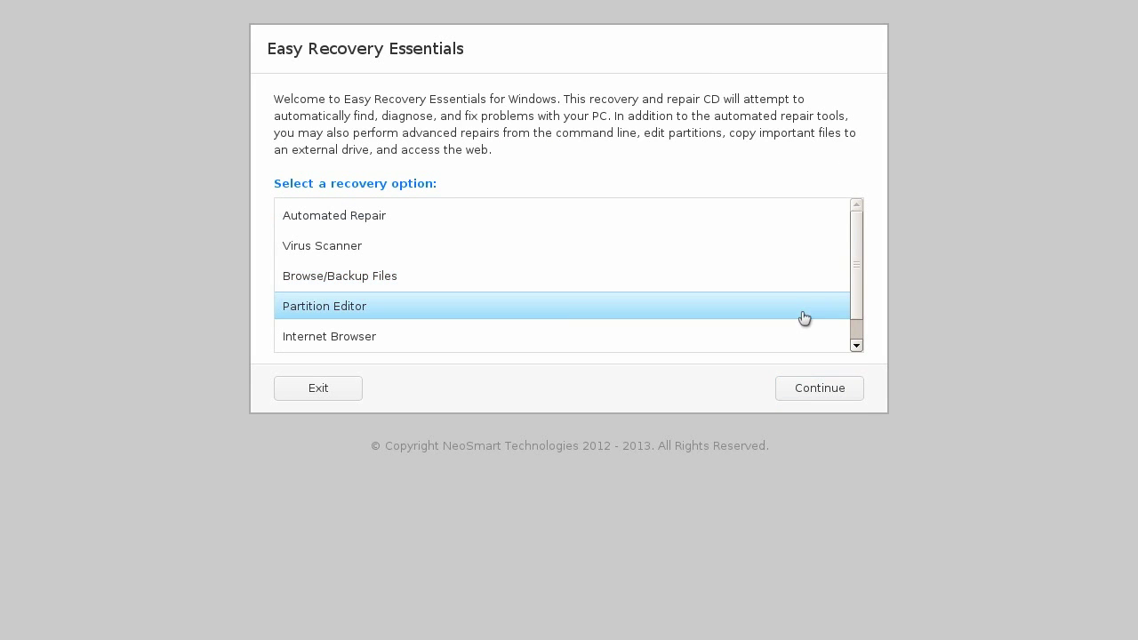
pyautogui.click(809, 391)
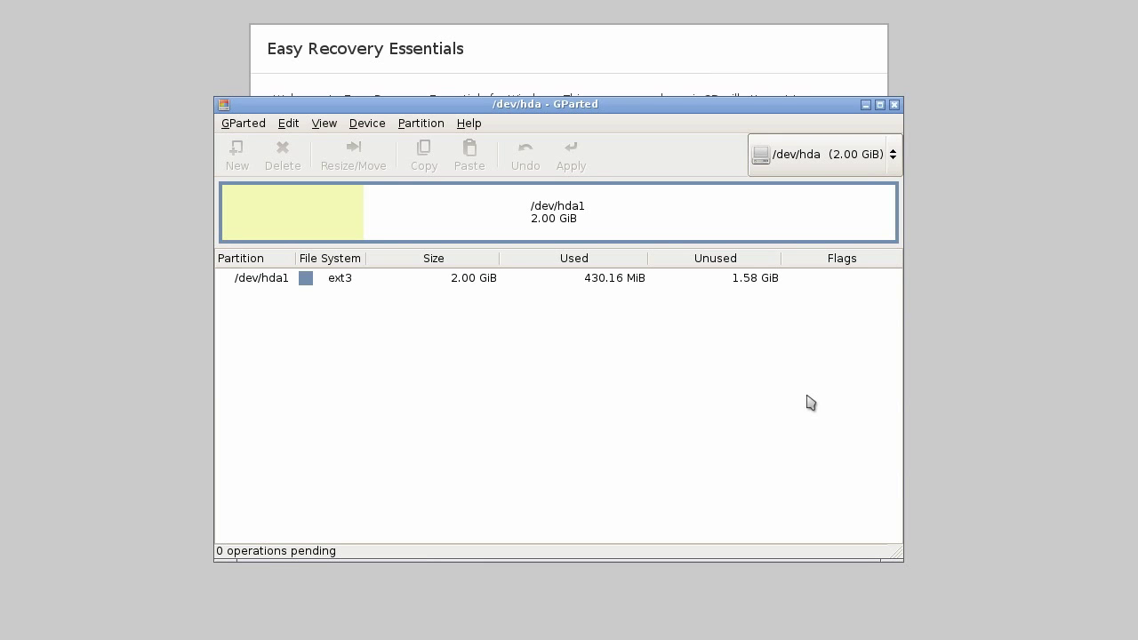
pyautogui.click(819, 158)
pyautogui.click(820, 178)
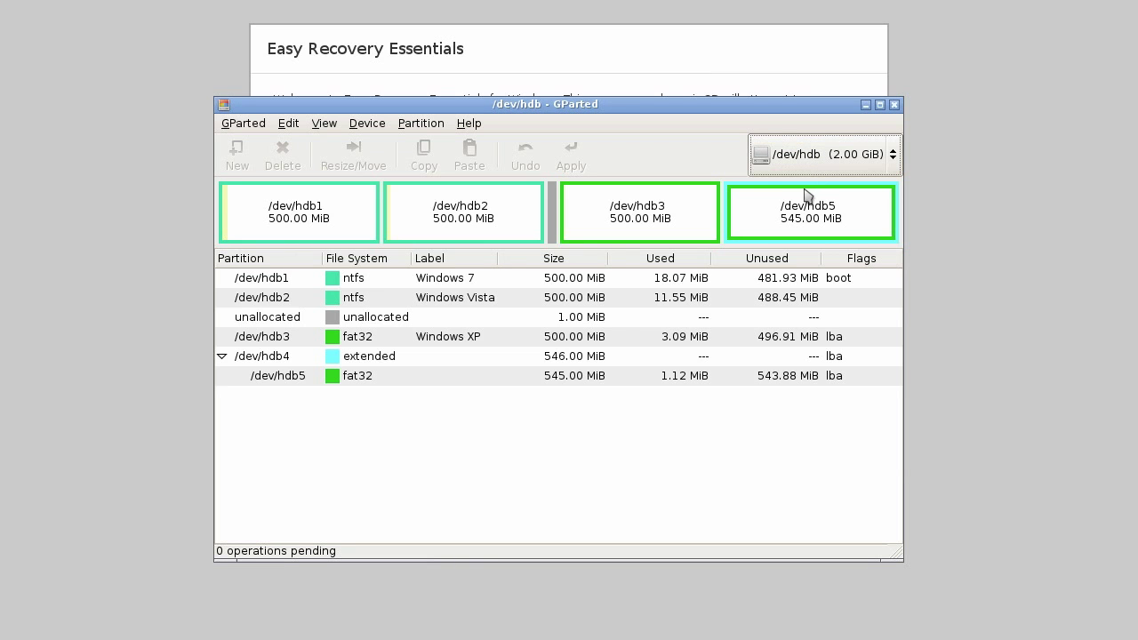
# - View the partition information of /dev/hdb1, then close it
pyautogui.rightClick(326, 213)
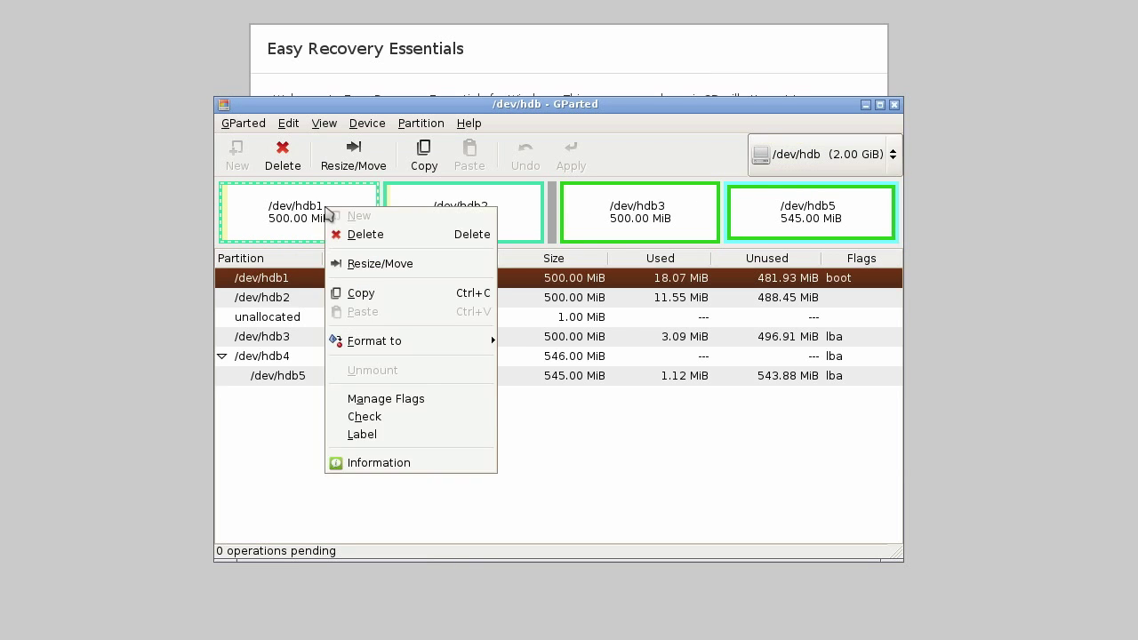
pyautogui.click(379, 462)
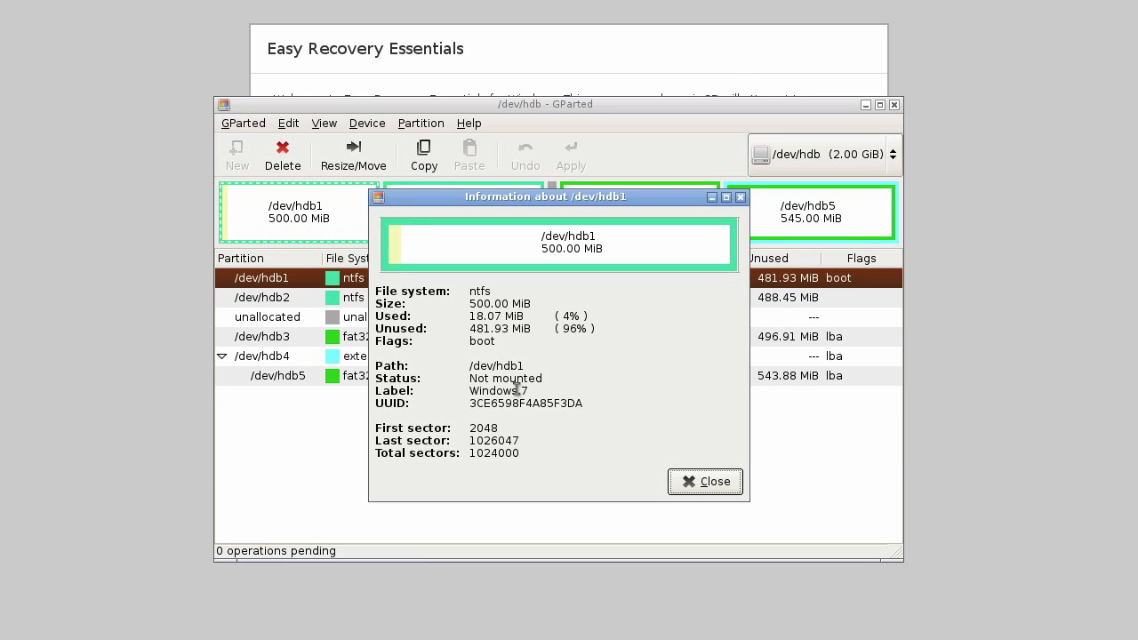
pyautogui.click(699, 487)
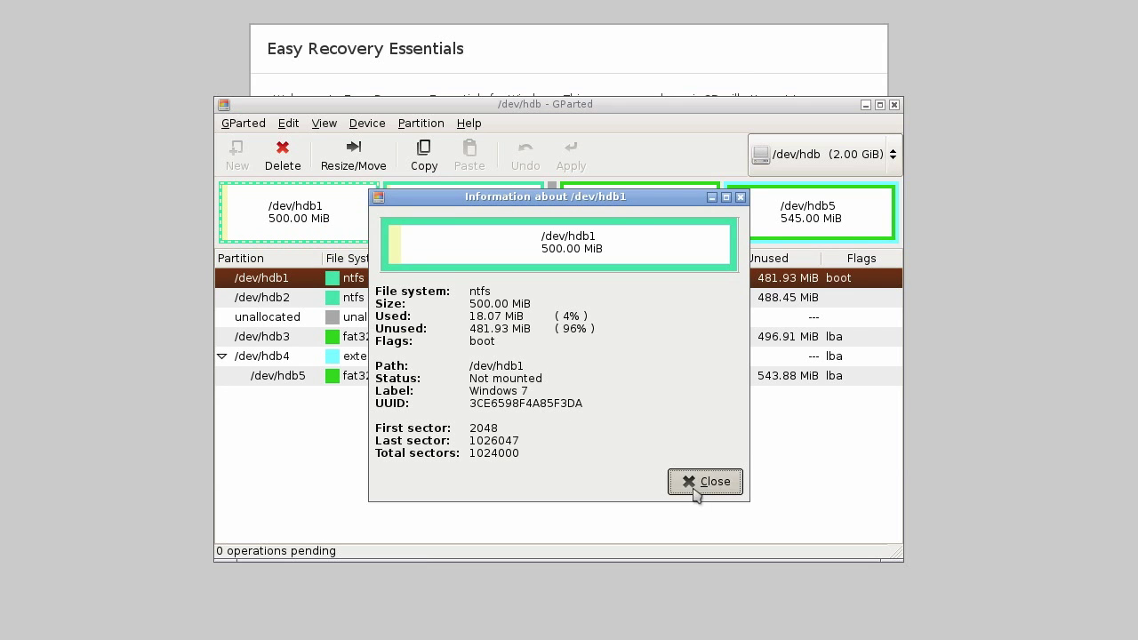
# - Enable the boot flag on partition /dev/hdb2 and close the Partition Editor
pyautogui.press('Down')
pyautogui.press('Down')
pyautogui.press('Down')
pyautogui.rightClick(407, 300)
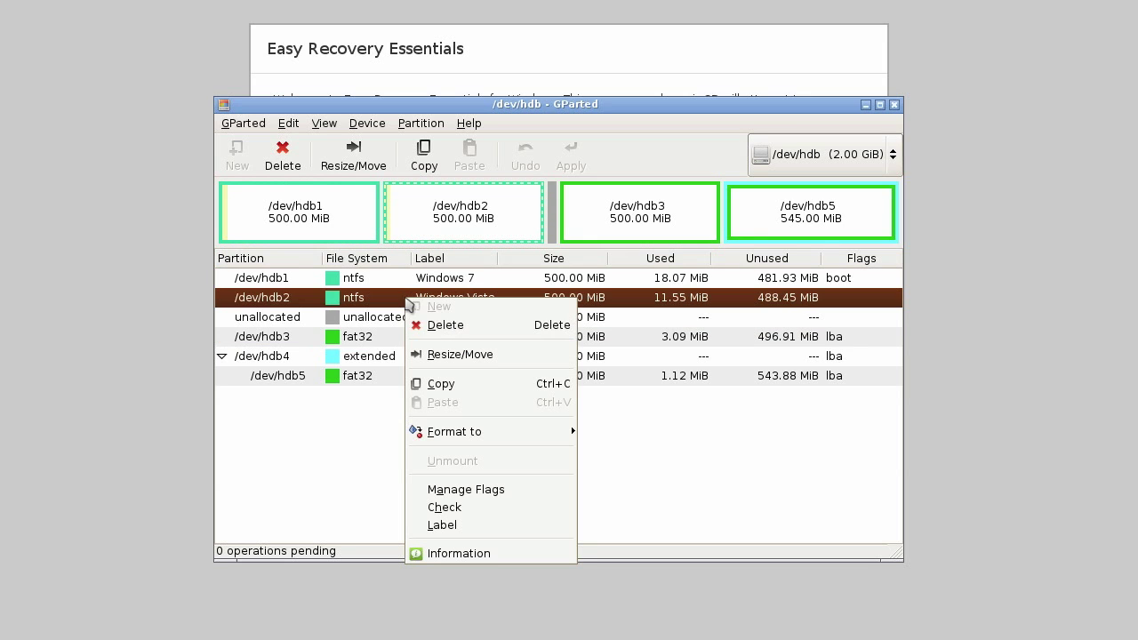
pyautogui.click(445, 488)
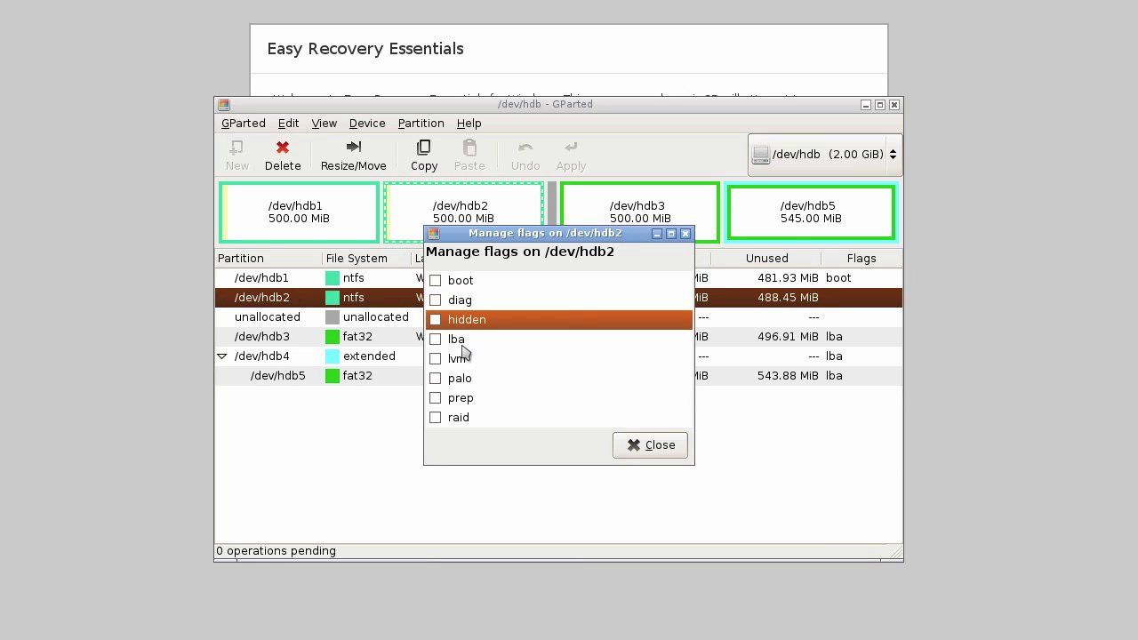
pyautogui.click(436, 281)
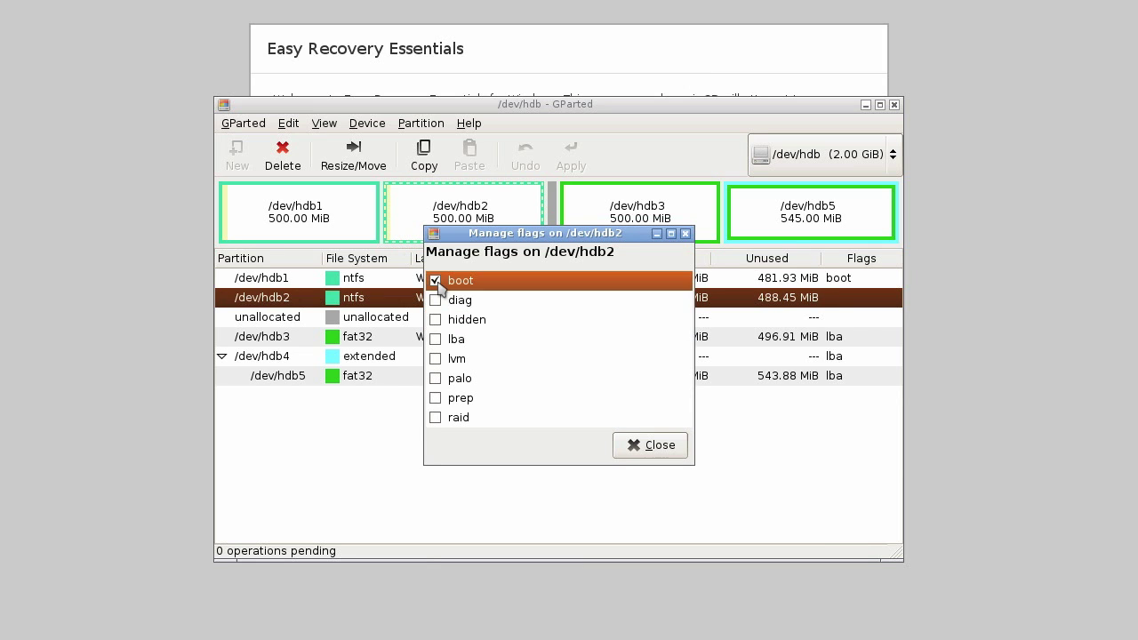
pyautogui.click(650, 445)
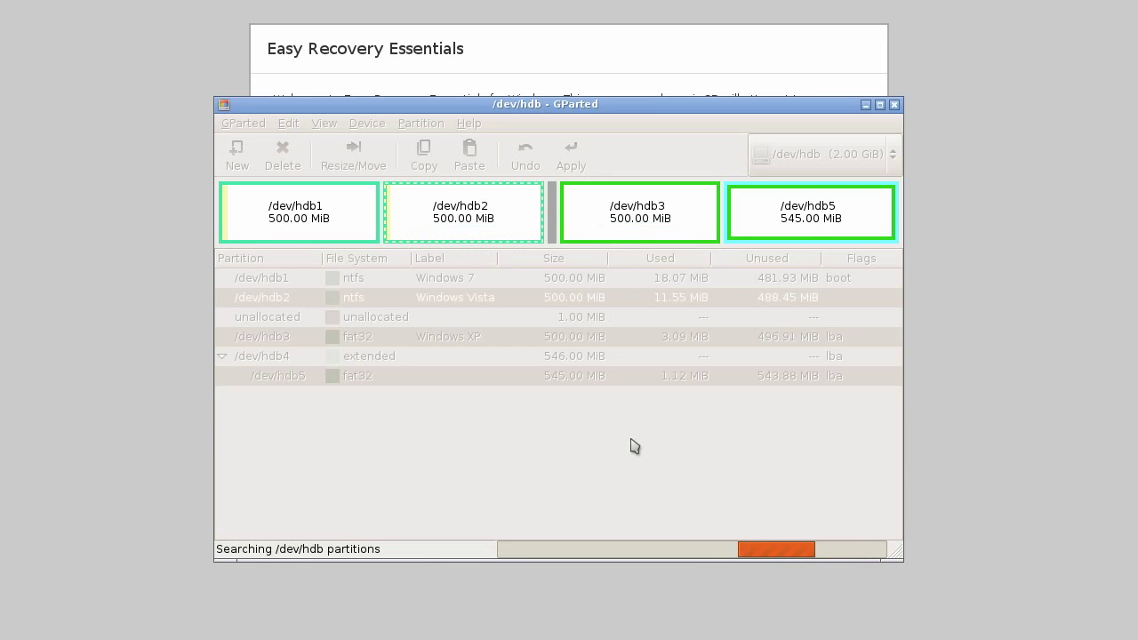
pyautogui.click(893, 105)
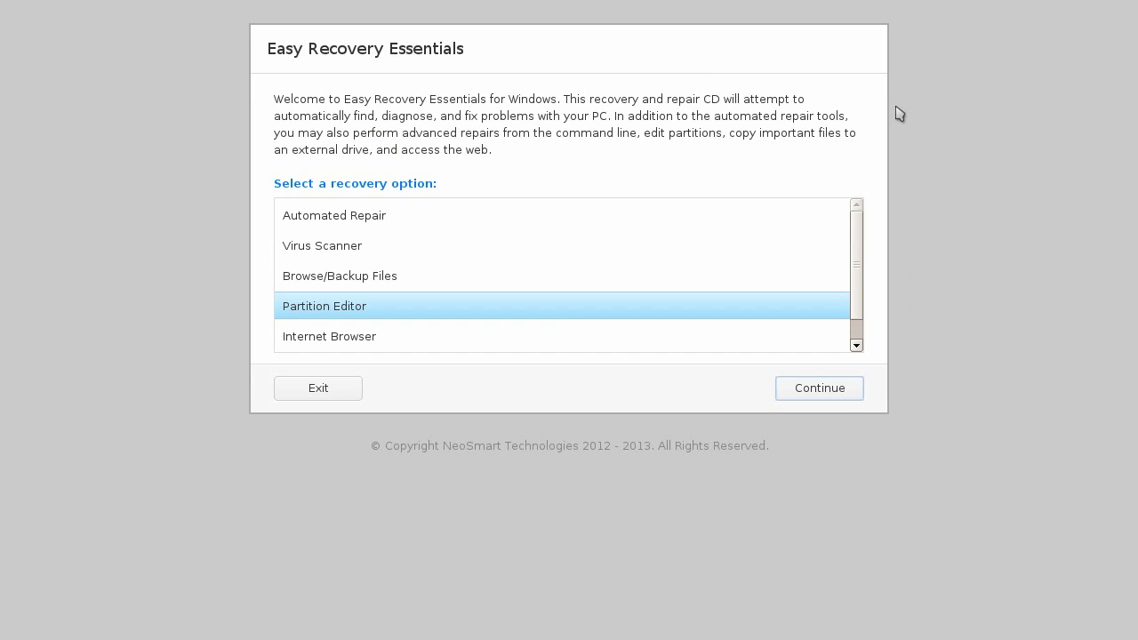
# - Launch the Internet Browser from the recovery options
pyautogui.scroll(-1, 772, 307)
pyautogui.click(772, 308)
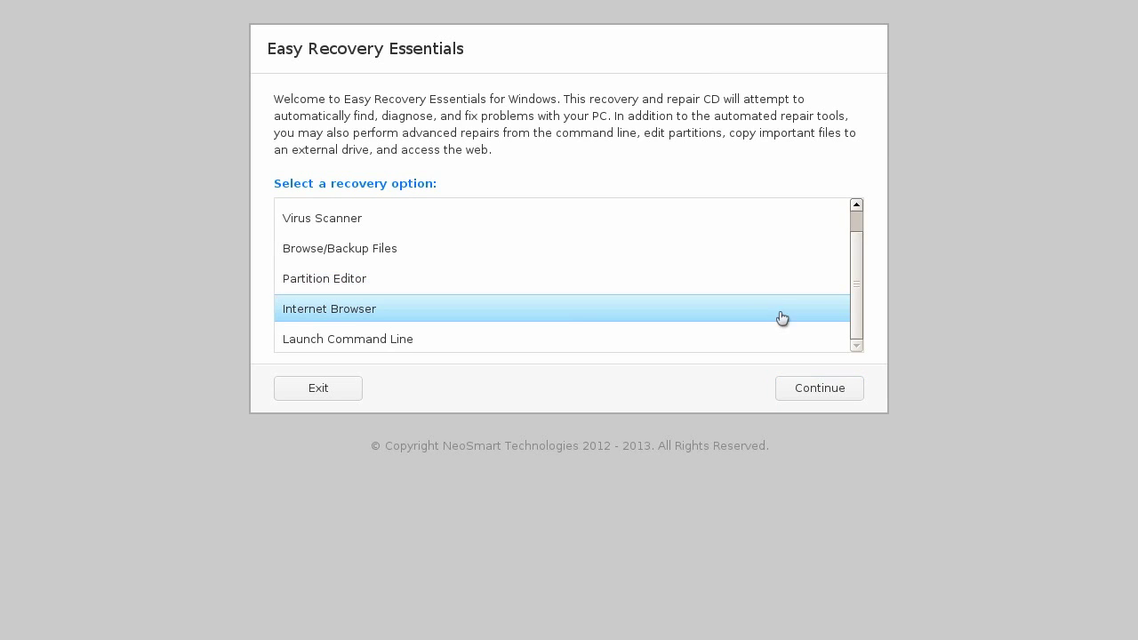
pyautogui.click(820, 391)
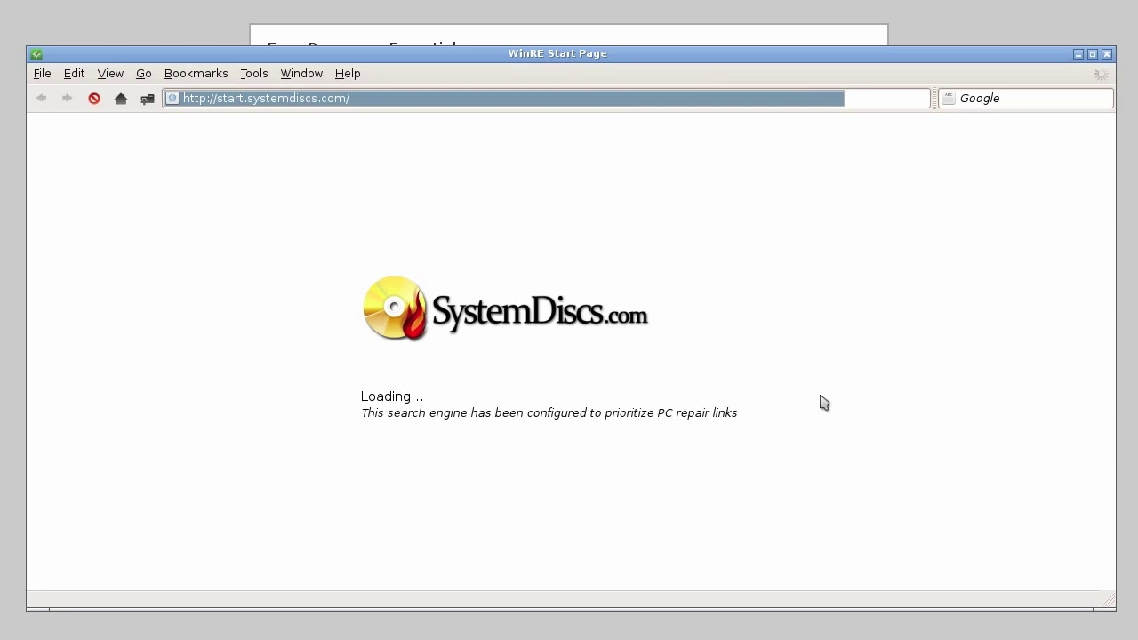
# - Search the start page for BSOD using the suggestion "bsod c000021a and other prev errors"
pyautogui.click(618, 396)
pyautogui.write('BSOD')
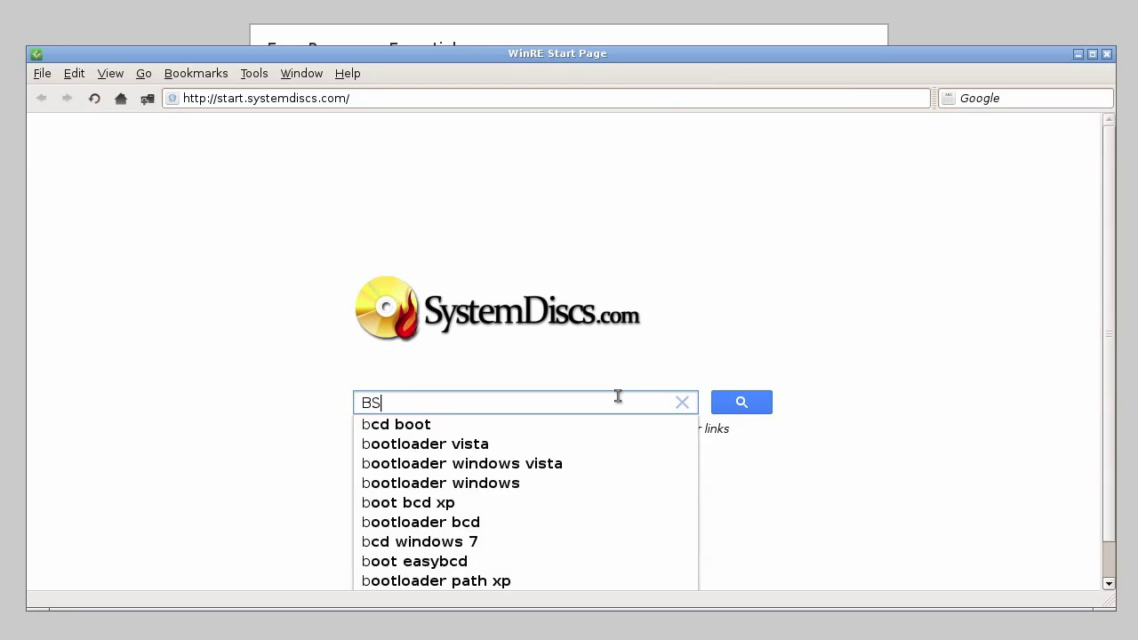
pyautogui.press('Down')
pyautogui.press('Down')
pyautogui.press('Down')
pyautogui.press('Down')
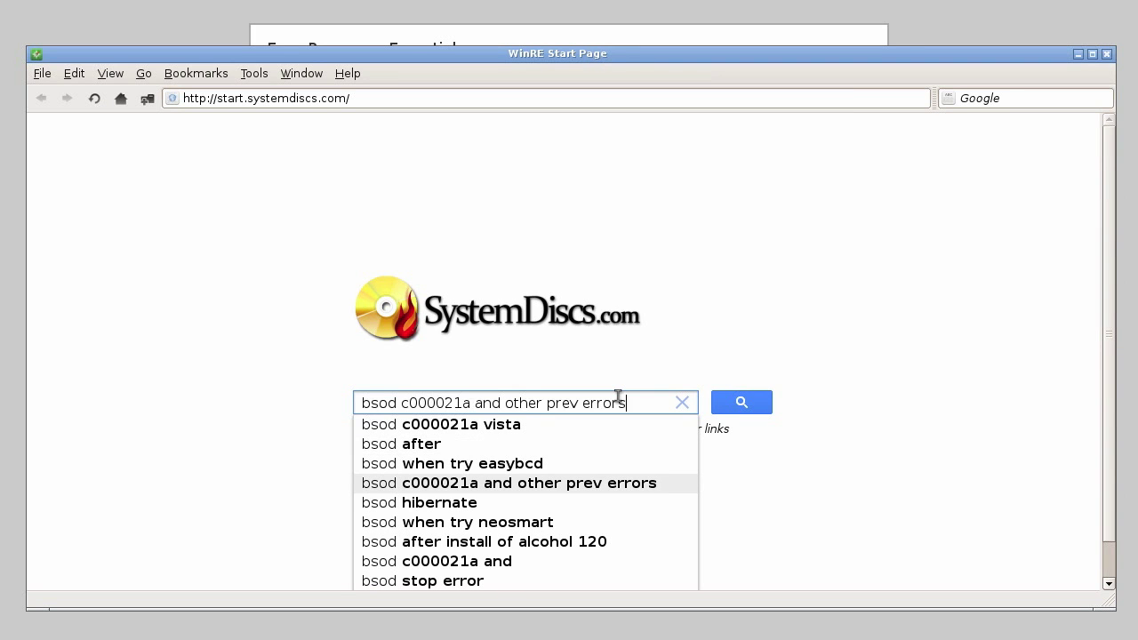
pyautogui.press('Return')
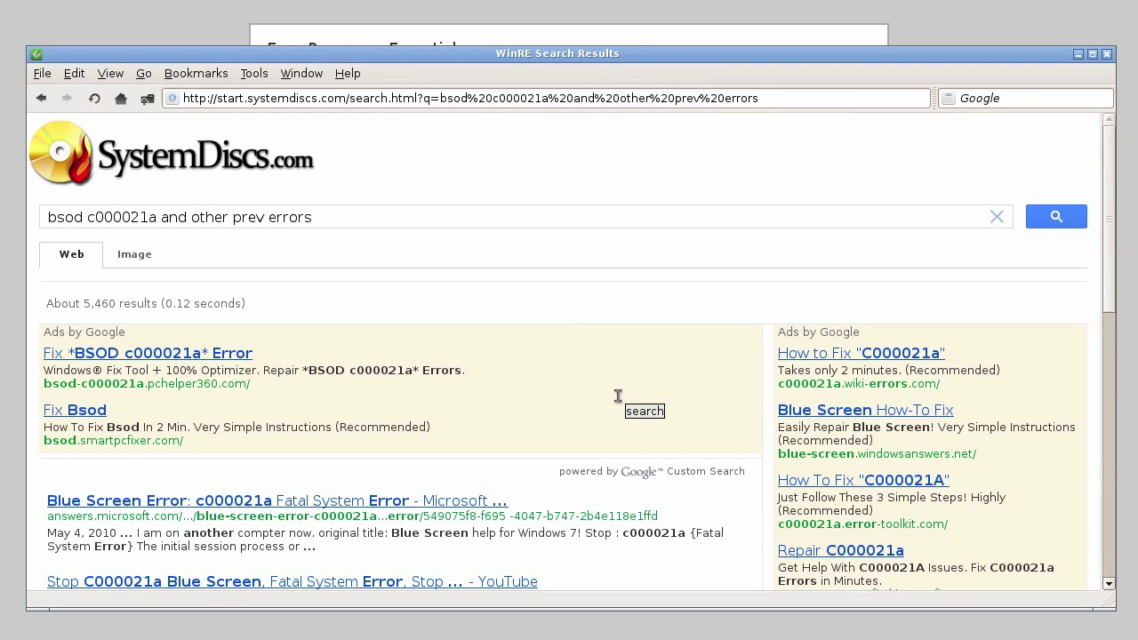
# - Open the neosmart.net forum result about BOOTMGR missing in Win7 and read through the thread's replies
pyautogui.scroll(-3, 633, 401)
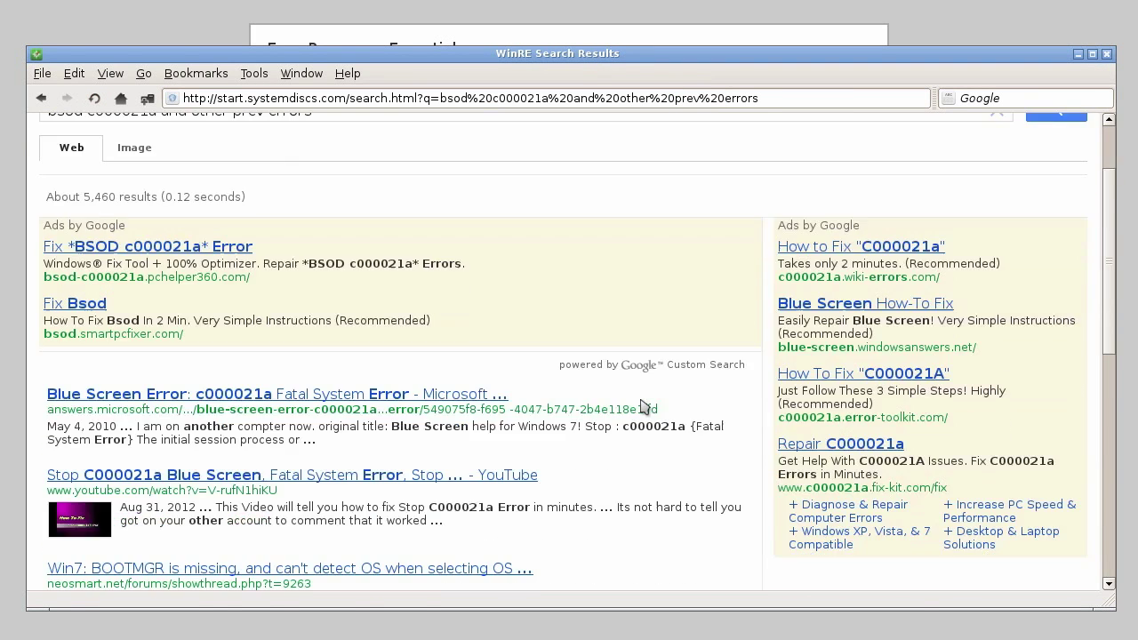
pyautogui.scroll(-2, 640, 400)
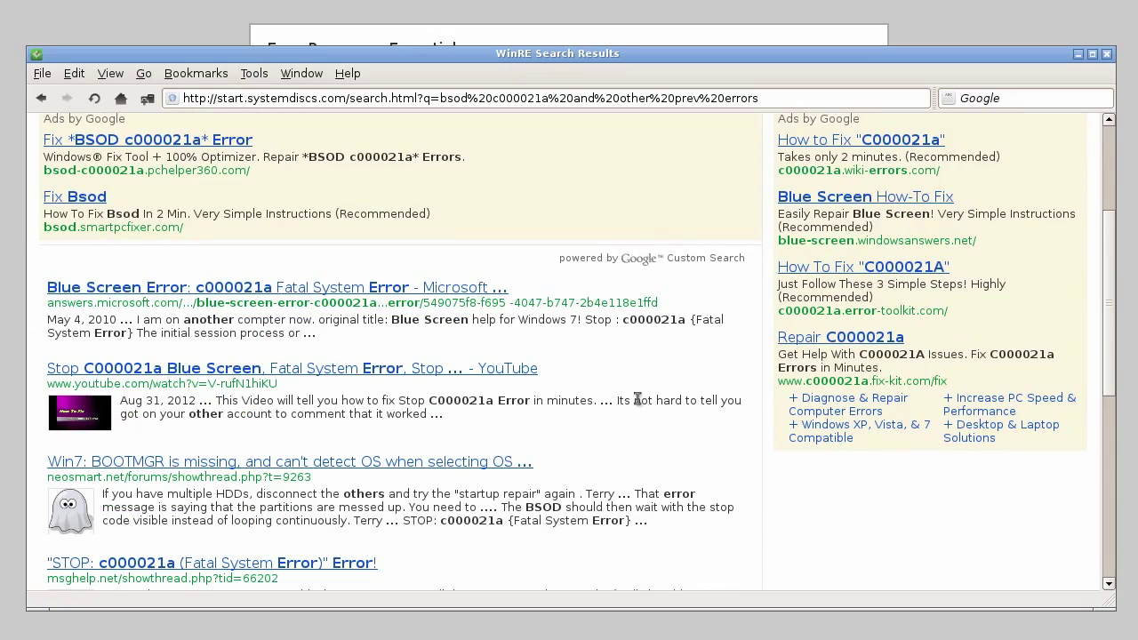
pyautogui.click(489, 463)
pyautogui.scroll(-20, 490, 468)
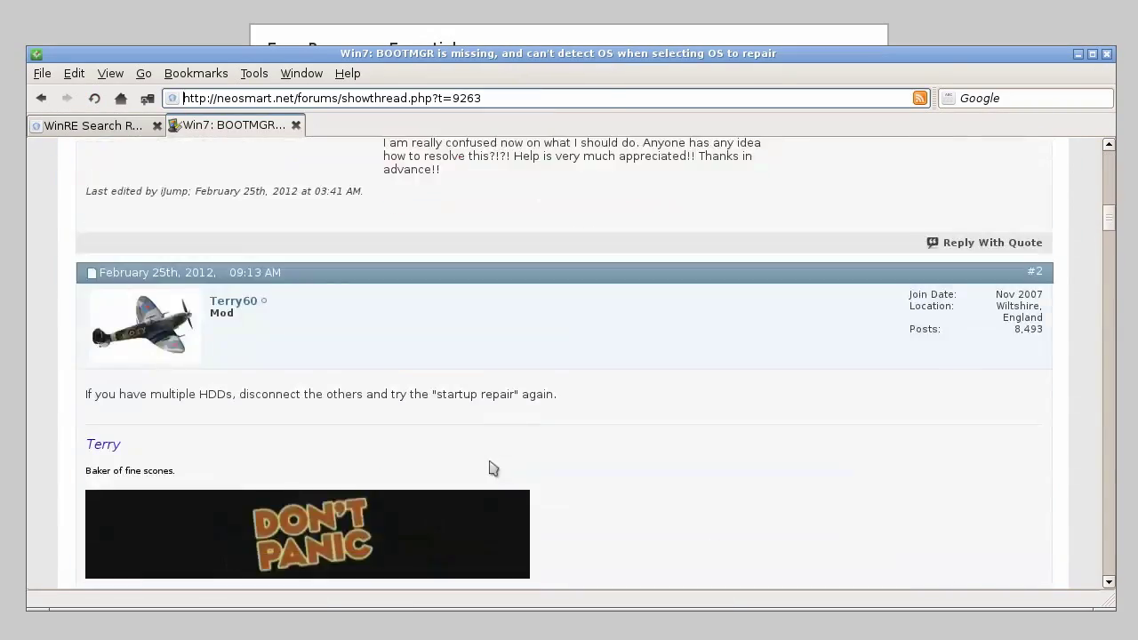
pyautogui.scroll(-20, 490, 469)
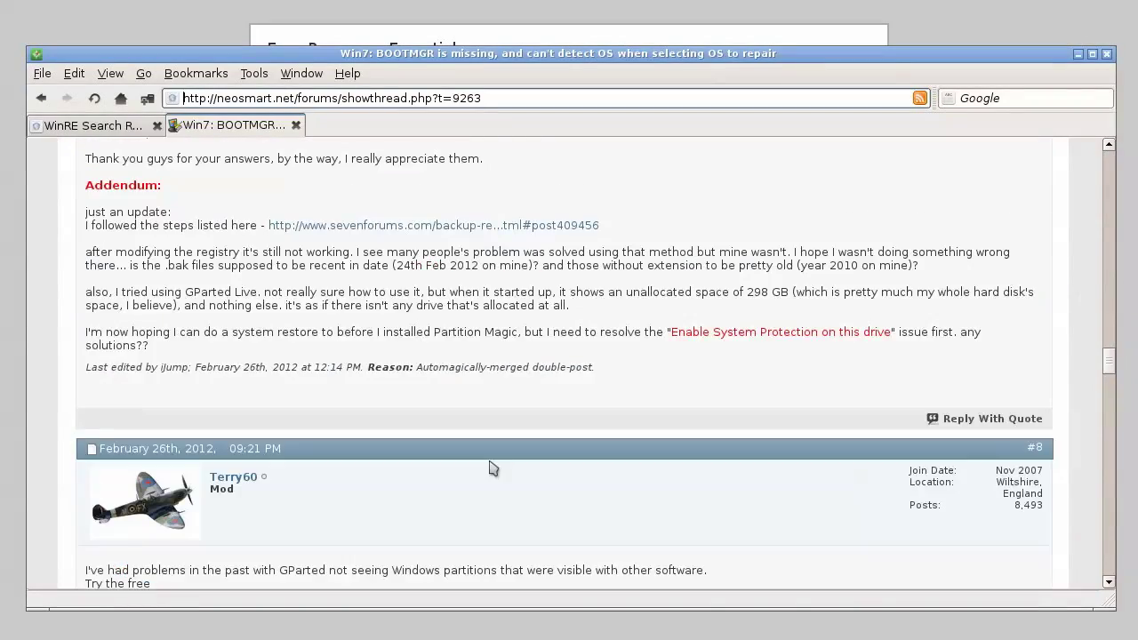
pyautogui.scroll(-20, 491, 469)
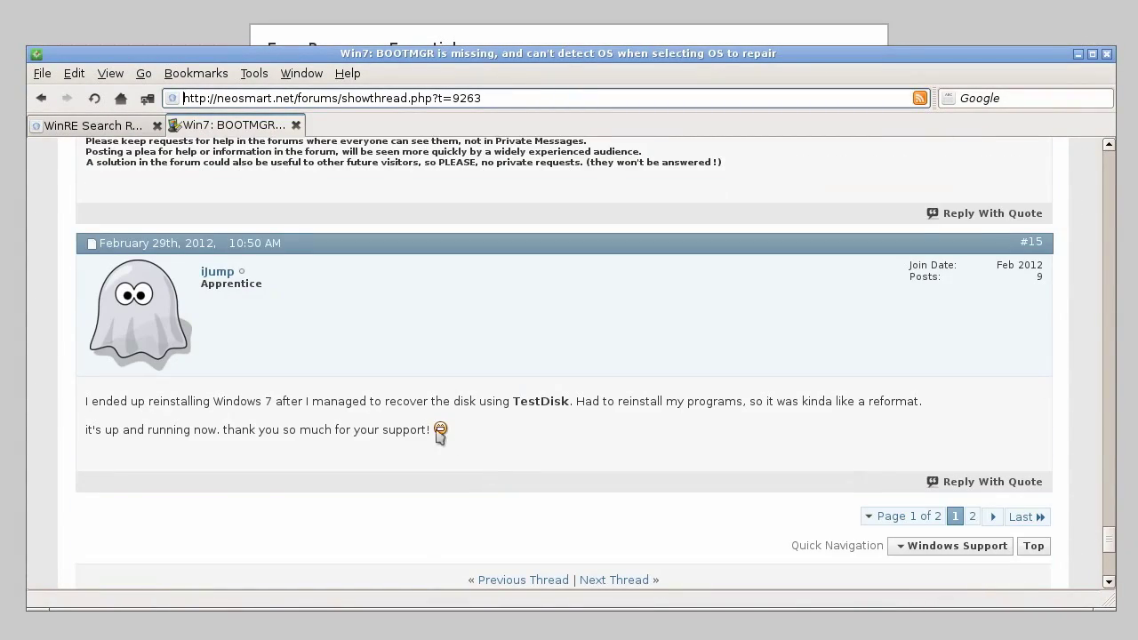
# - Return to the start page, search for tdsskiller, and close the browser after viewing the results
pyautogui.click(41, 96)
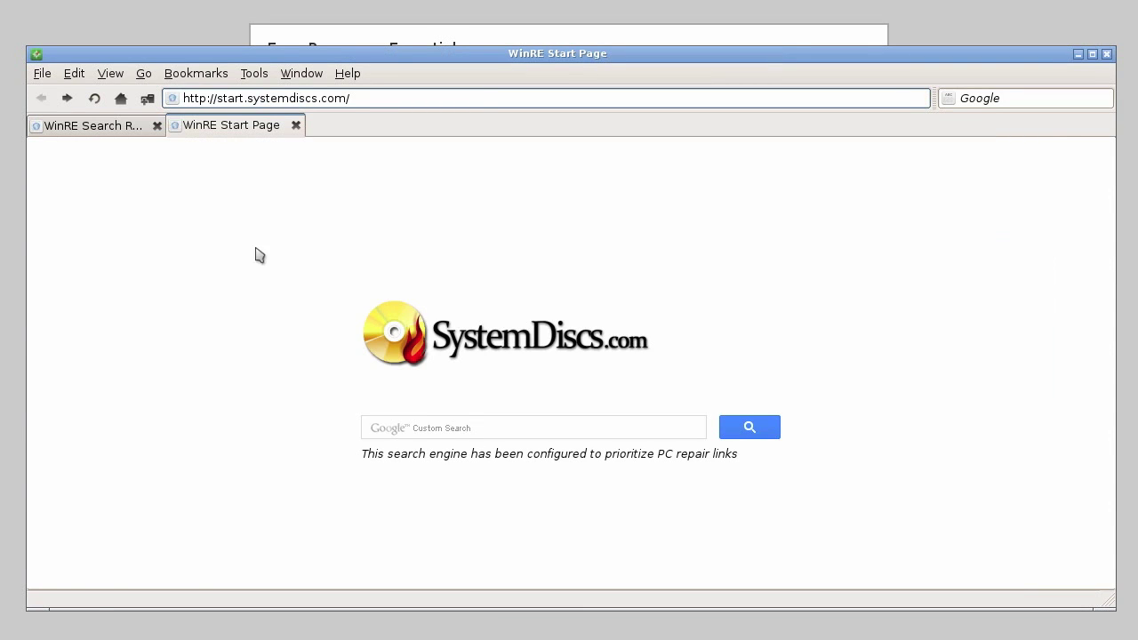
pyautogui.click(465, 429)
pyautogui.write('tdsskiller')
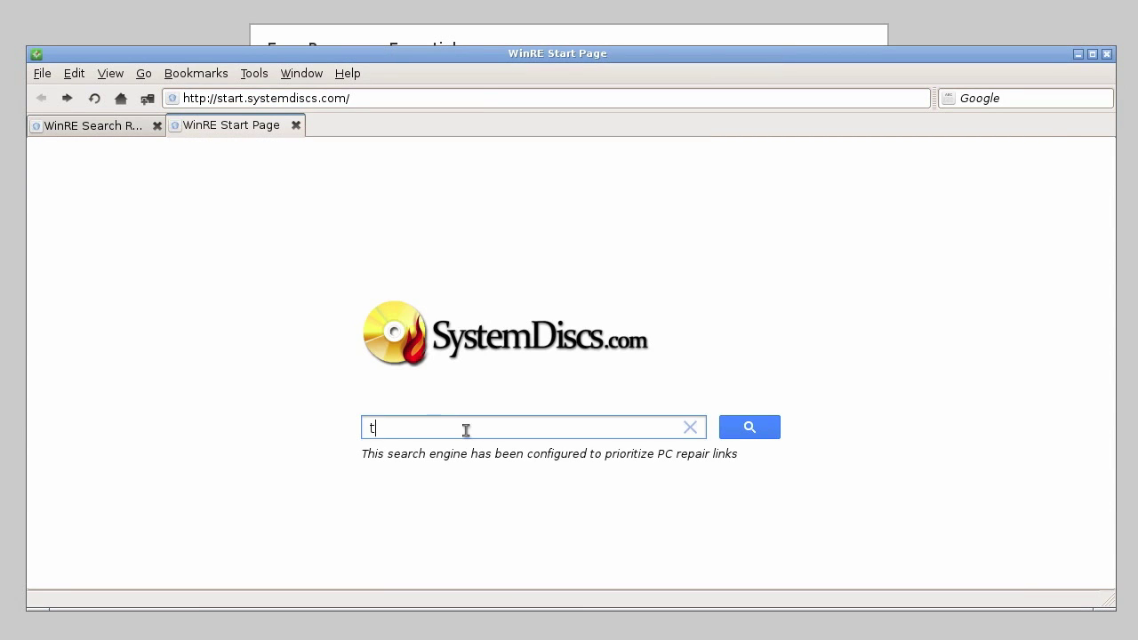
pyautogui.press('Return')
pyautogui.scroll(-10, 503, 501)
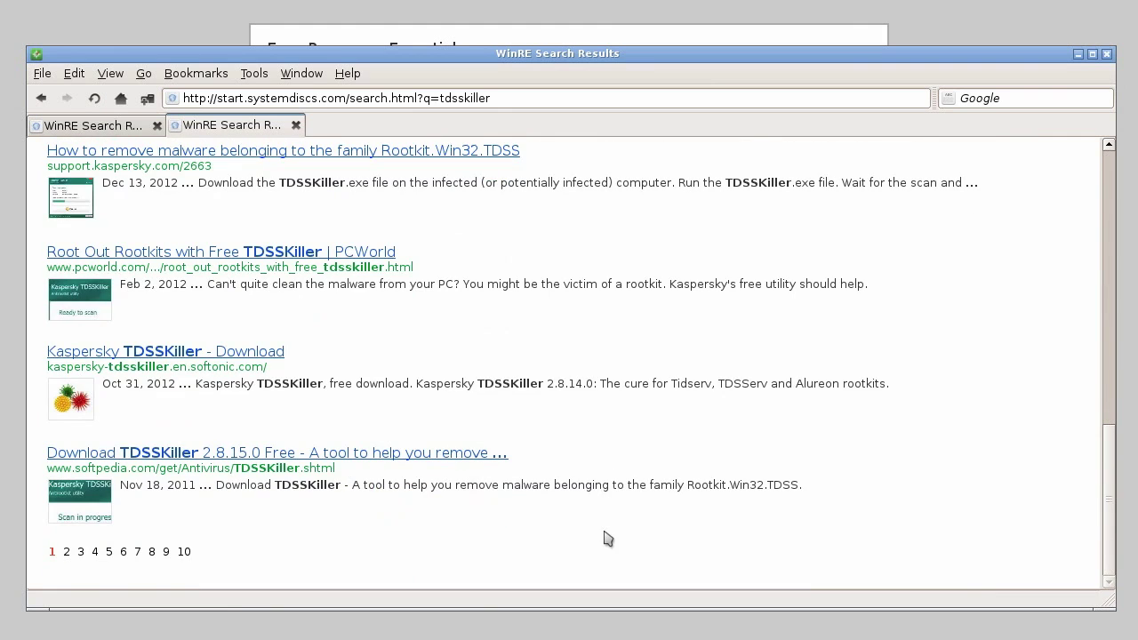
pyautogui.click(1107, 54)
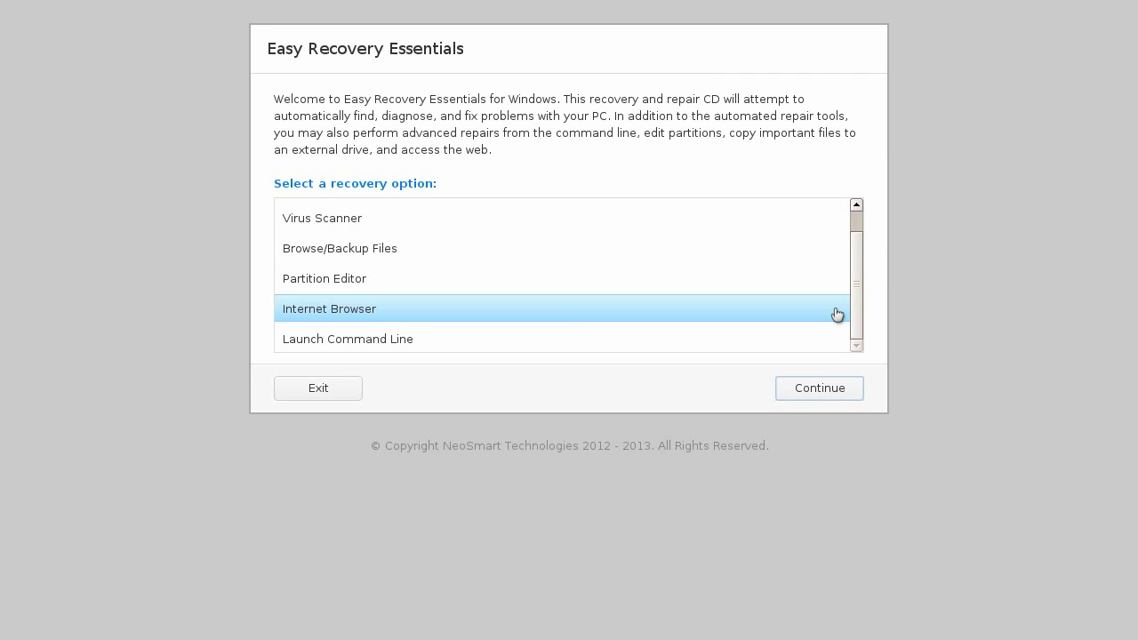
# - Launch the recovery command line, ping neosmart.net, and stop the ping after a few replies
pyautogui.click(806, 337)
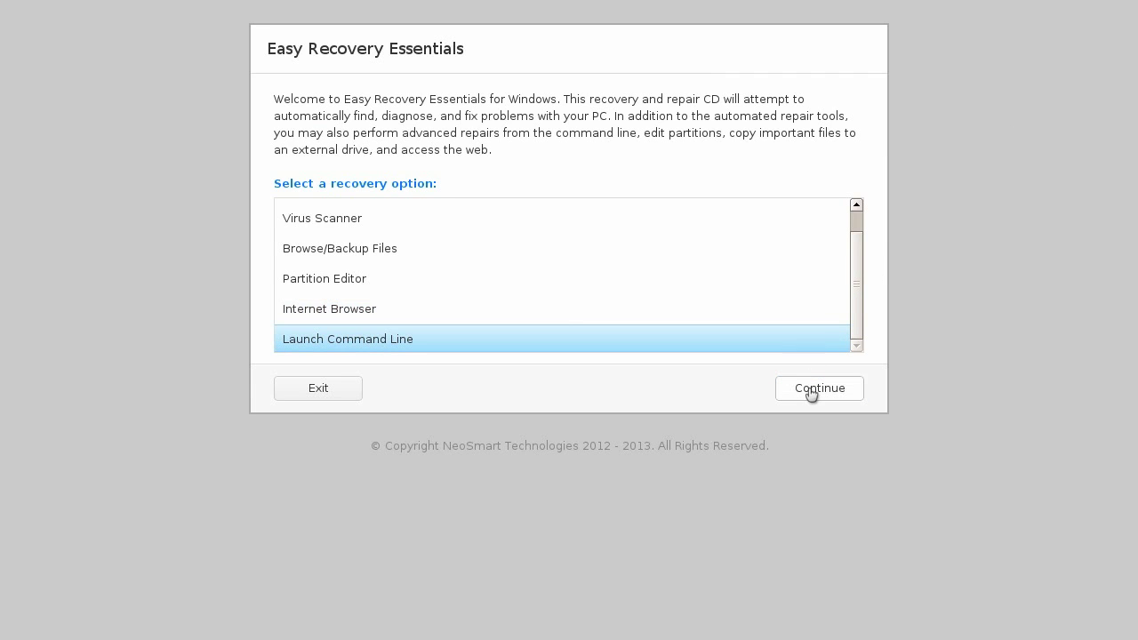
pyautogui.click(811, 393)
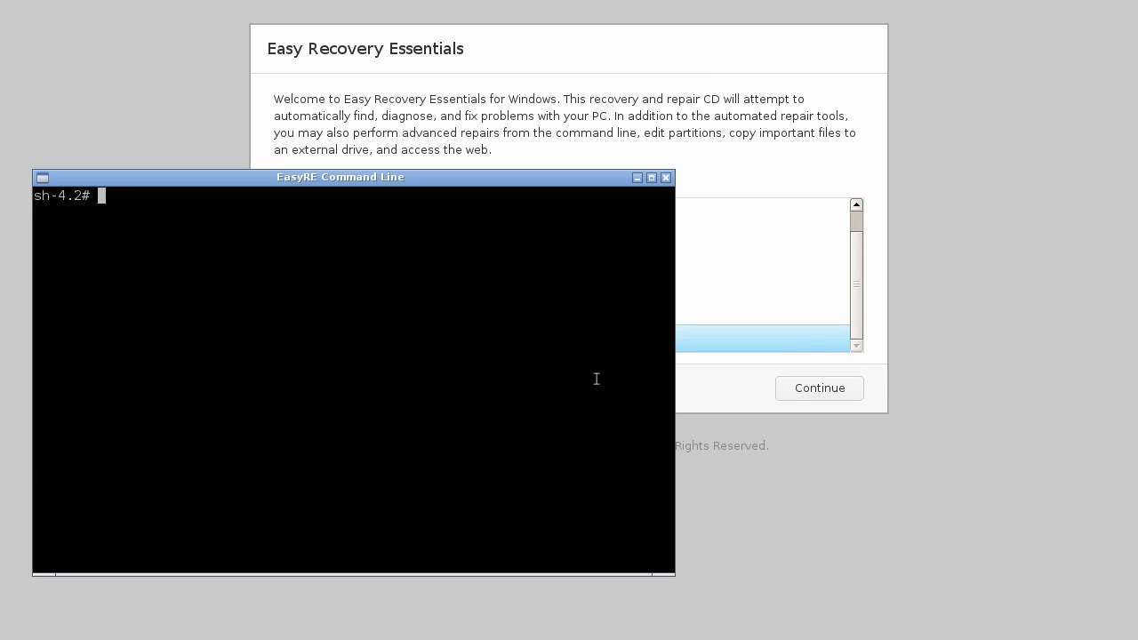
pyautogui.write('ping neosmart.n')
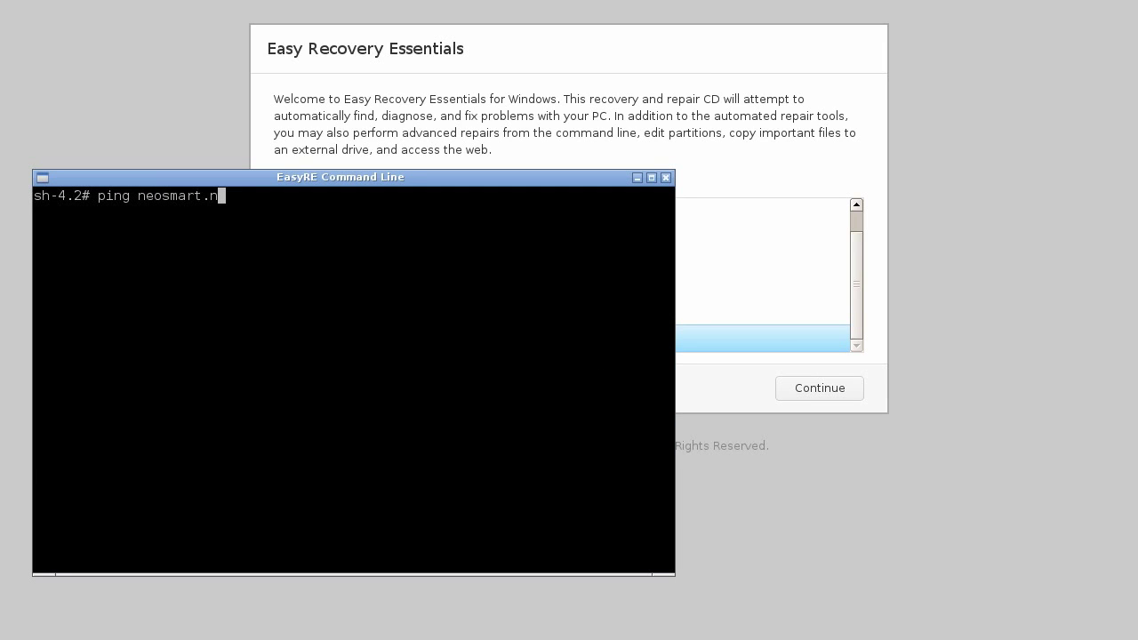
pyautogui.write('et')
pyautogui.press('Return')
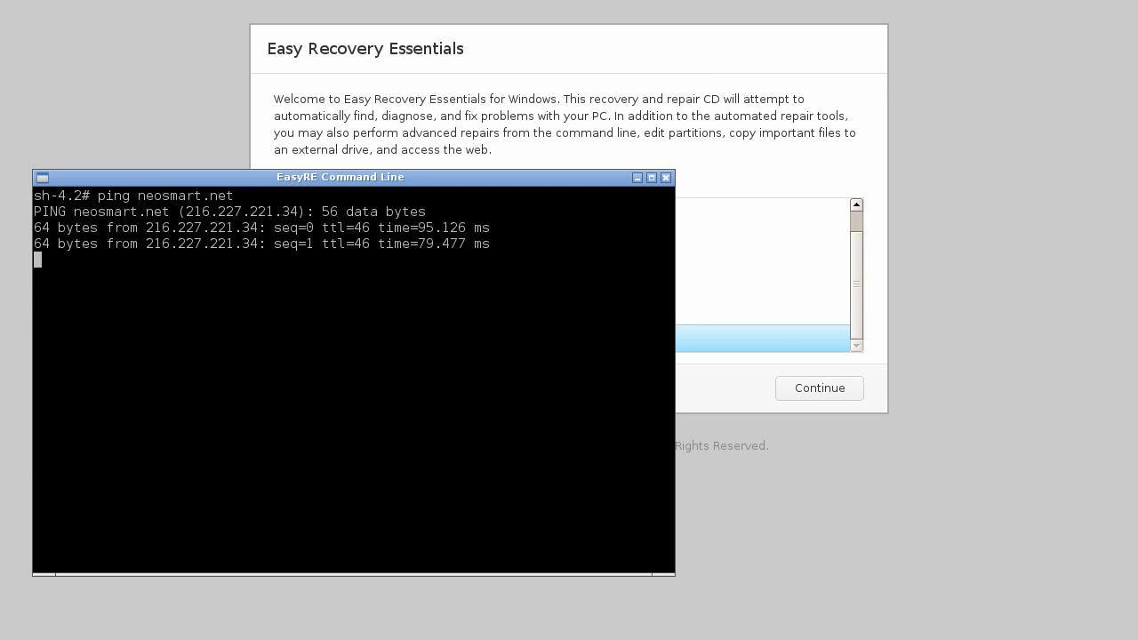
pyautogui.hotkey('ctrl', 'c')
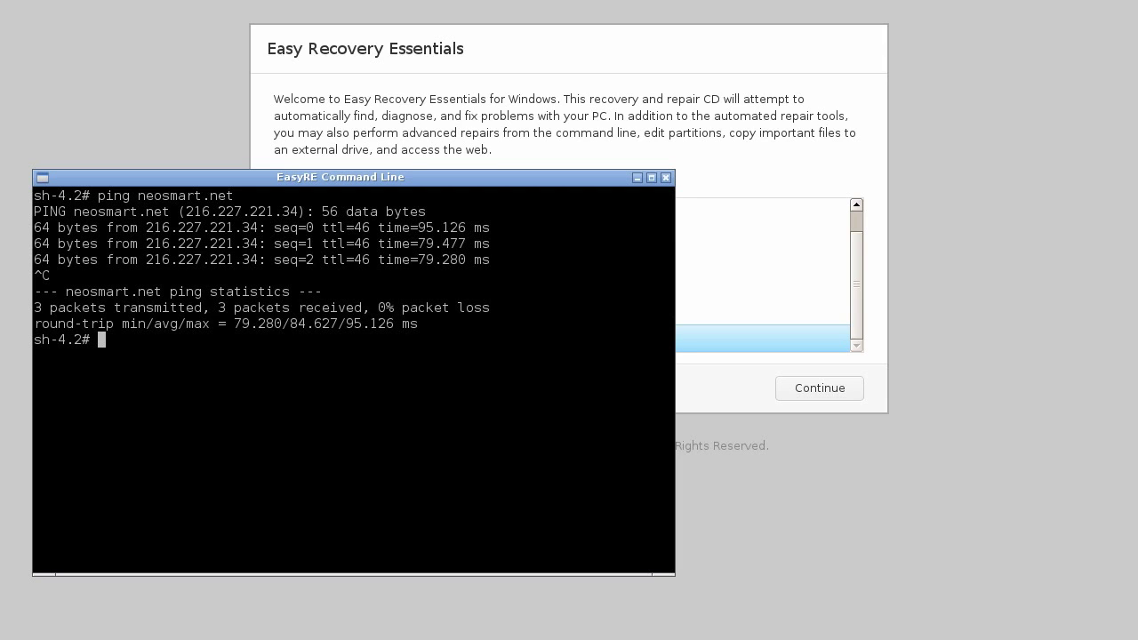
# - Run testdisk without recording a log file
pyautogui.write('testdisk')
pyautogui.press('Return')
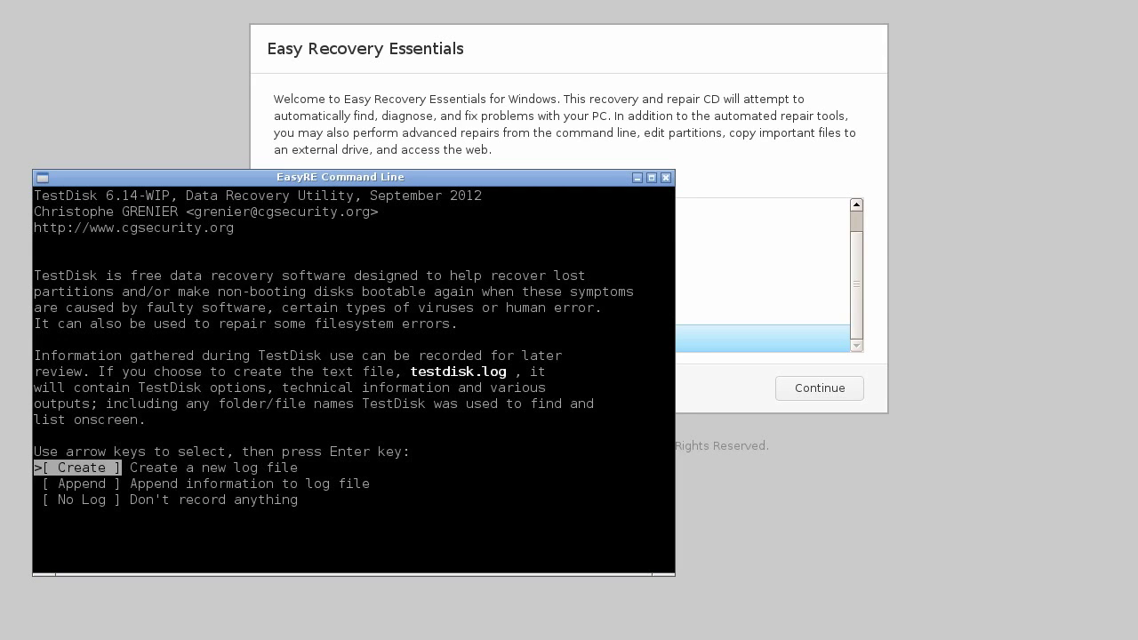
pyautogui.press('Down')
pyautogui.press('Down')
pyautogui.press('Return')
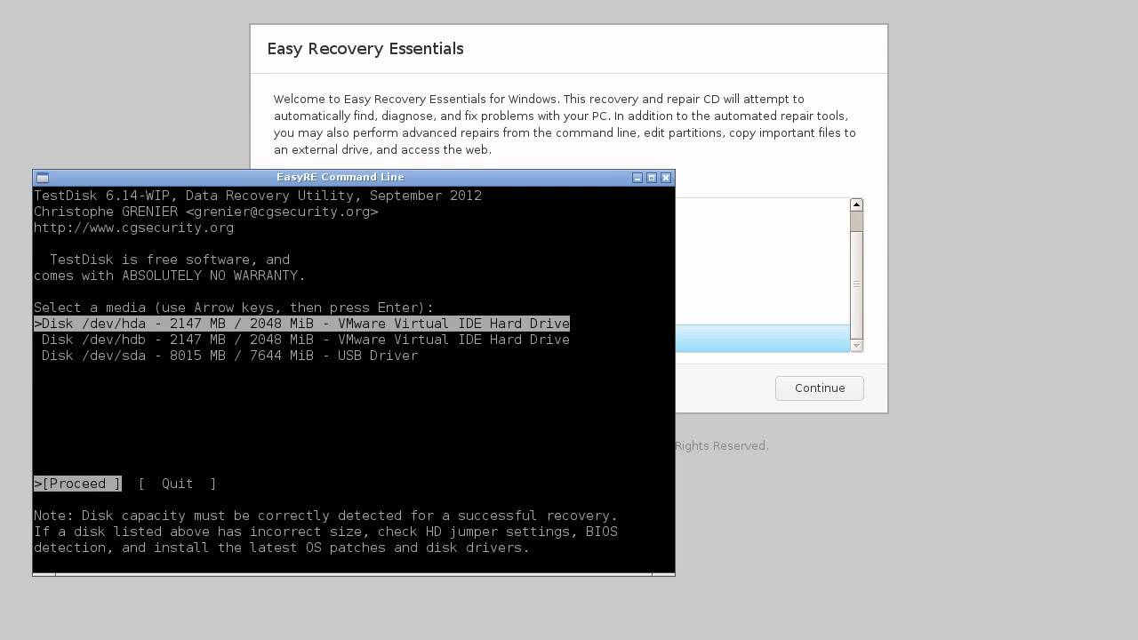
# - Choose disk /dev/hdb with the default partition table type and analyse its partition structure, accepting the partitions found
pyautogui.press('Down')
pyautogui.press('Return')
pyautogui.press('Return')
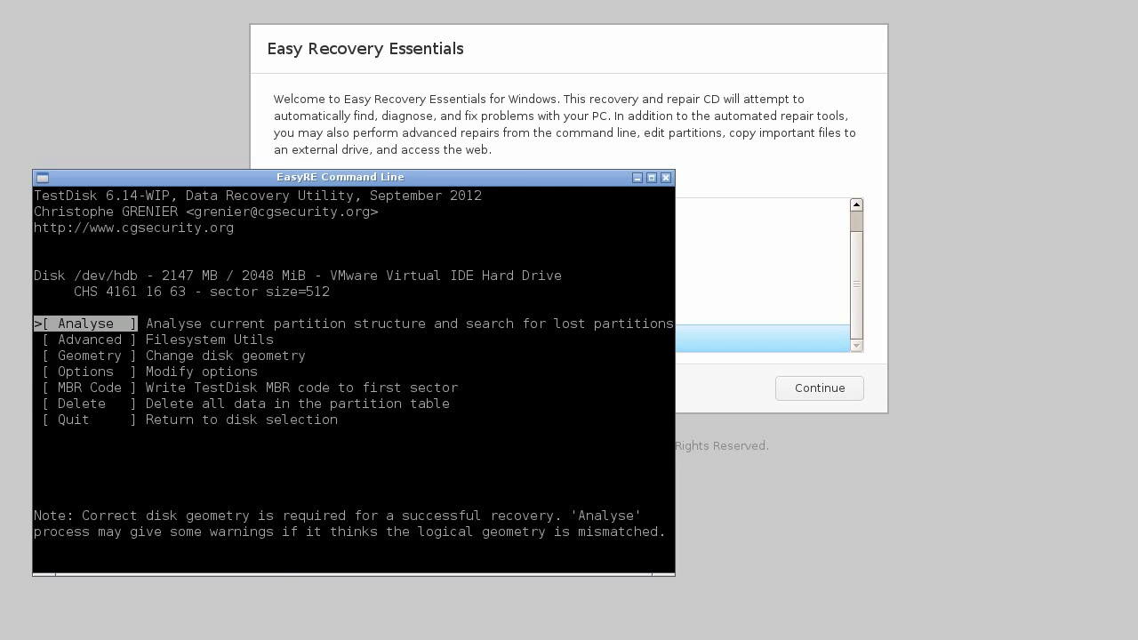
pyautogui.press('Return')
pyautogui.press('Return')
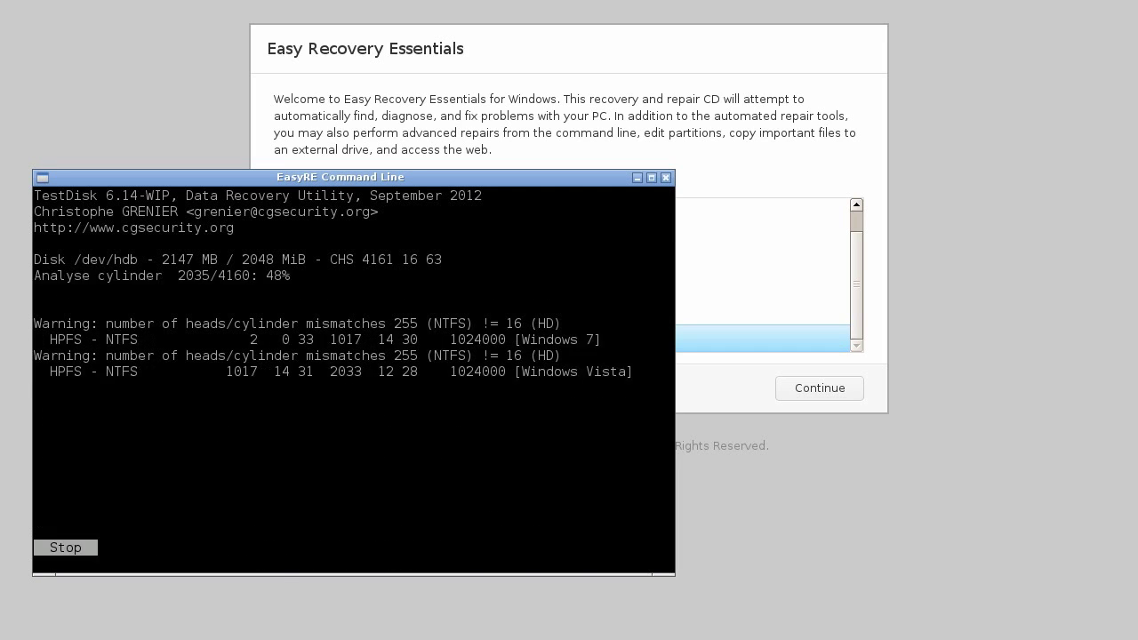
pyautogui.press('Return')
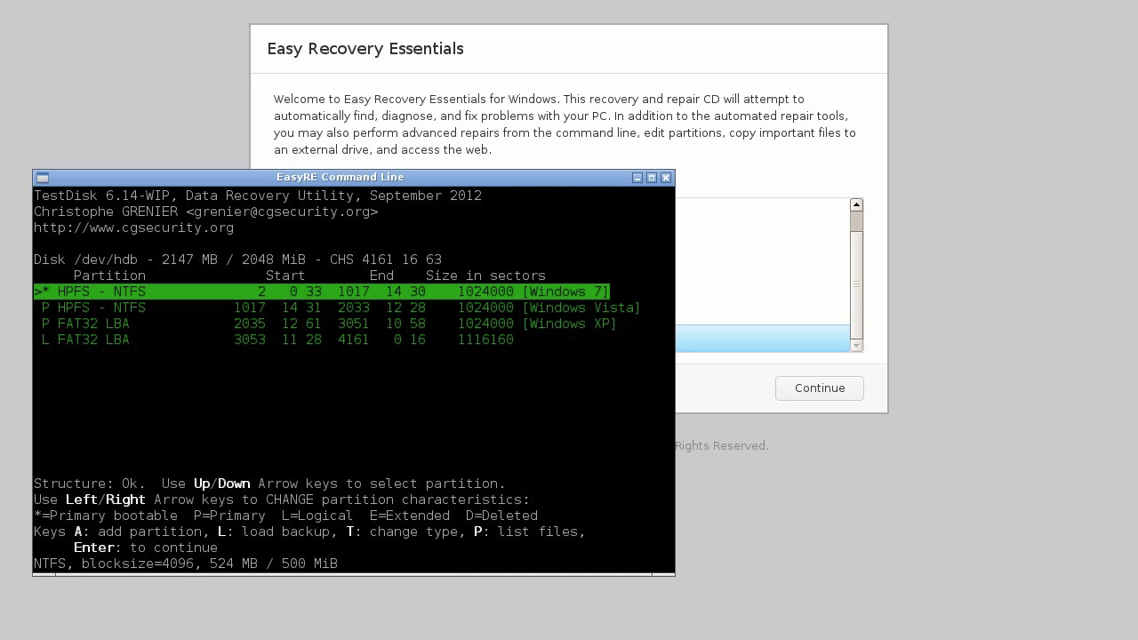
pyautogui.press('Return')
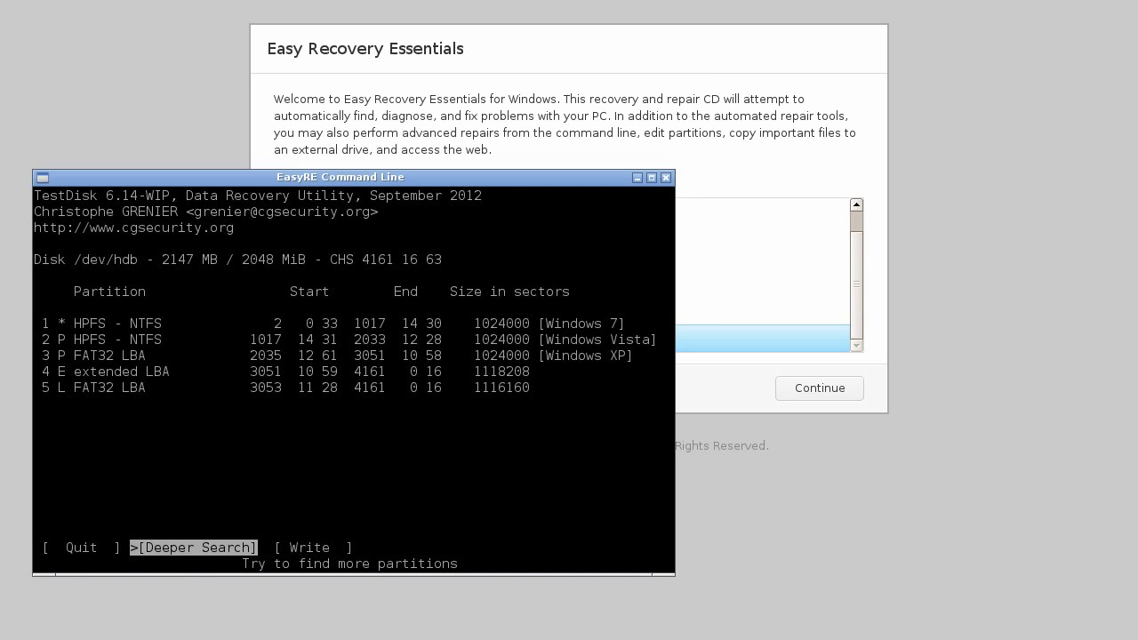
# - Write the analysed partition structure to /dev/hdb, confirm the write, and acknowledge the reboot notice
pyautogui.press('Right')
pyautogui.press('Return')
pyautogui.press('y')
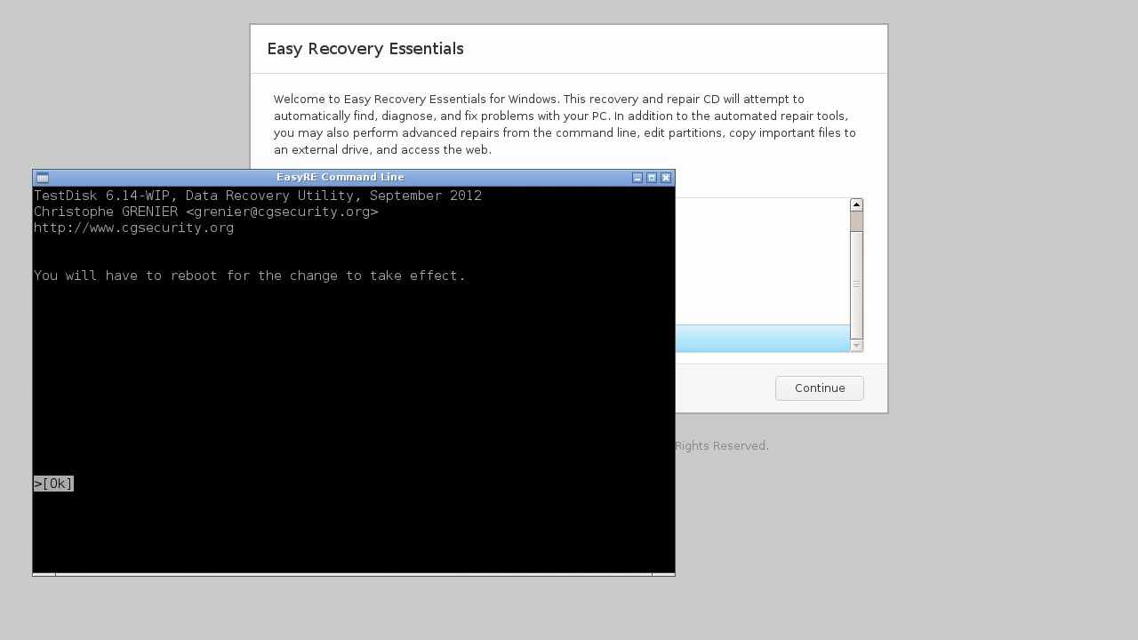
pyautogui.press('Return')
# - Quit TestDisk back to the shell and exit the command line
pyautogui.press('Right')
pyautogui.press('Right')
pyautogui.press('Right')
pyautogui.press('Right')
pyautogui.press('Return')
pyautogui.press('Down')
pyautogui.press('Down')
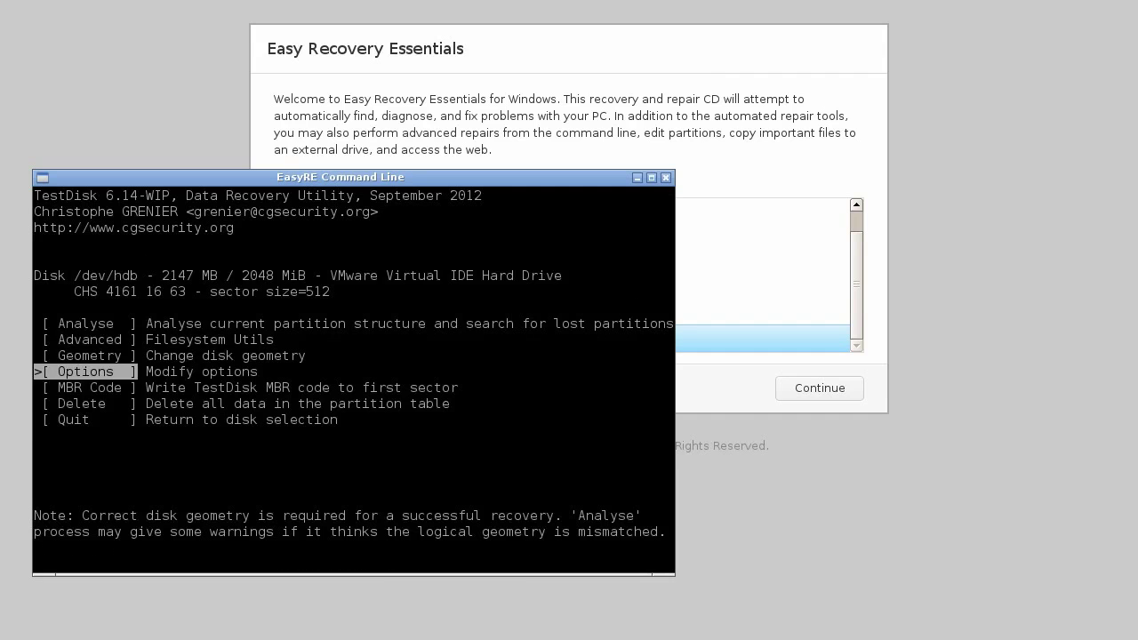
pyautogui.press('Down')
pyautogui.press('Down')
pyautogui.press('Down')
pyautogui.press('Return')
pyautogui.write('qexit')
pyautogui.press('Return')
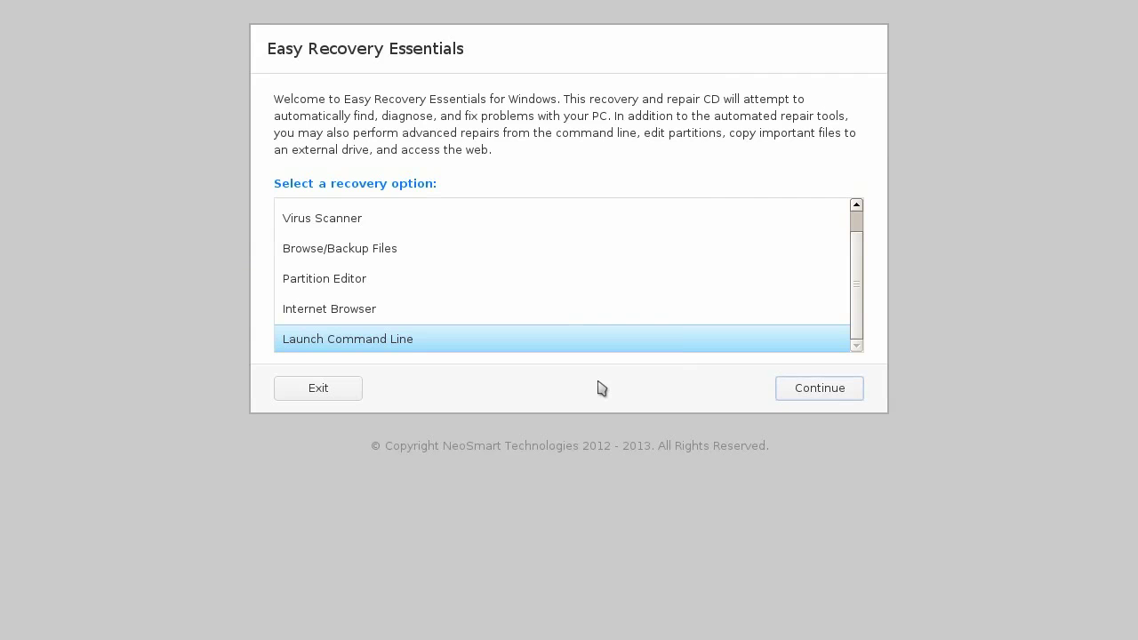